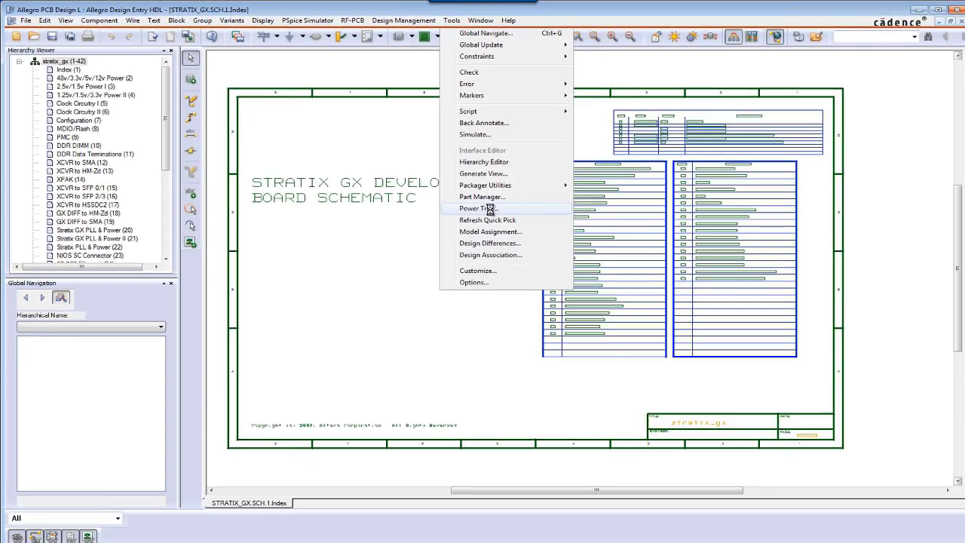
Launch PowerTree from the board schematic and create a new untitled power tree.
click(677, 299)
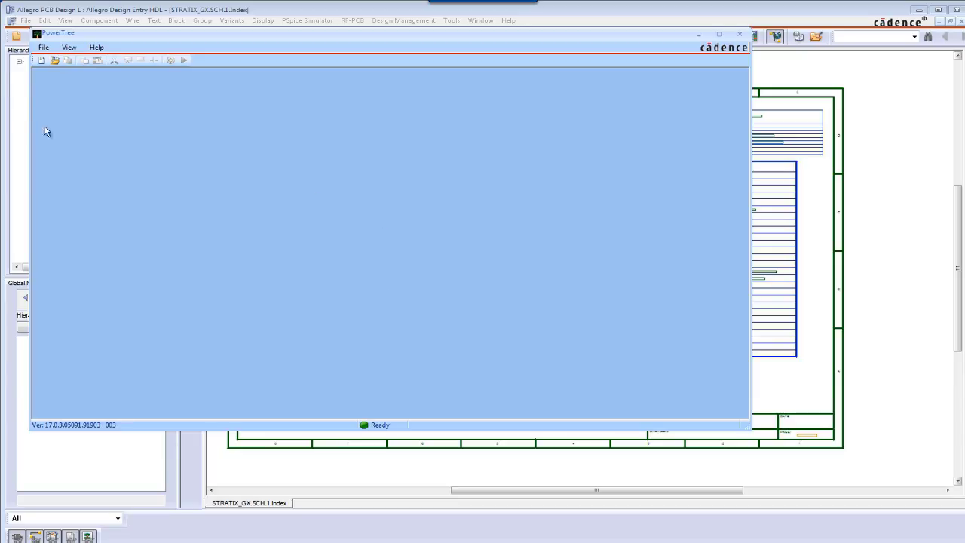
click(42, 61)
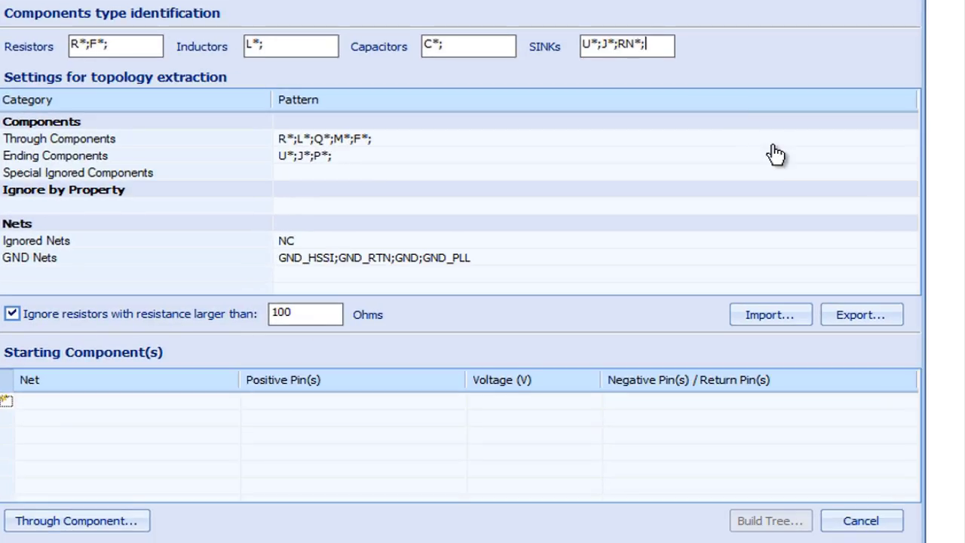
Add PMC*;RJ* to the sinks and set L37.2 on 3.3V_FAN_OUT as the starting pin.
text(PMC*;RJ*)
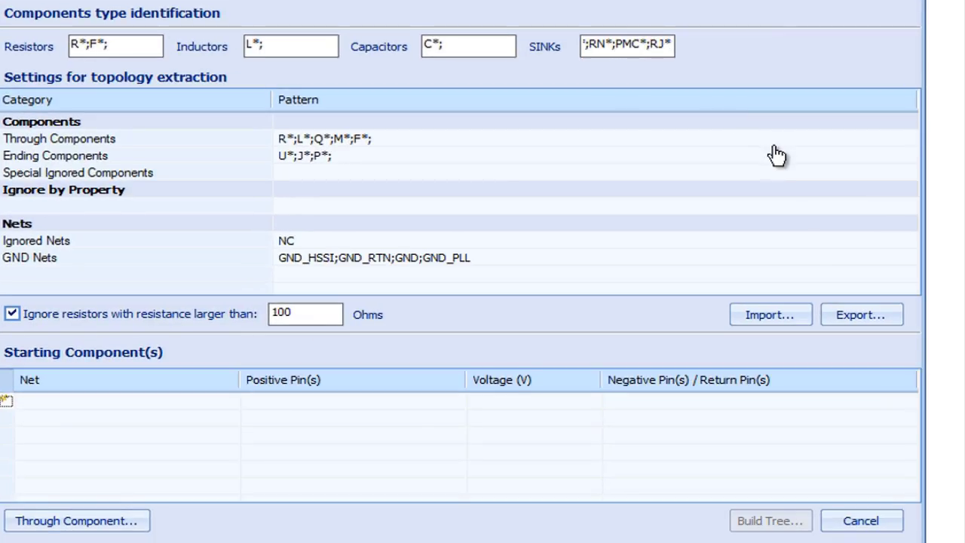
key(Tab)
click(405, 405)
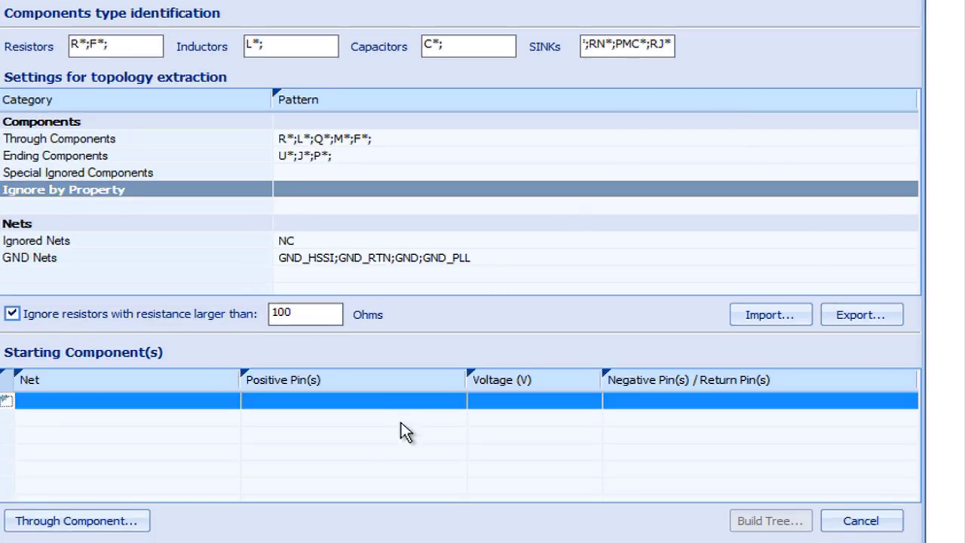
click(325, 404)
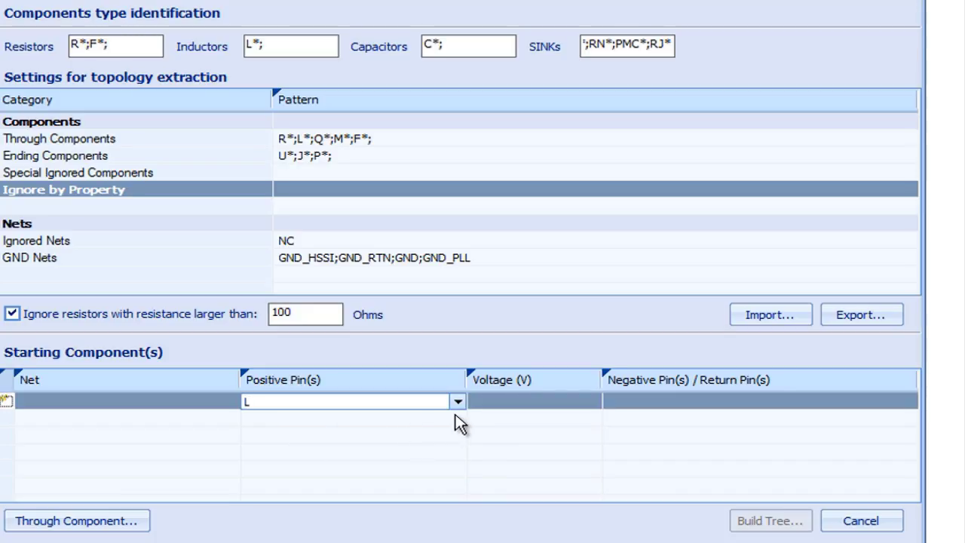
text(L37)
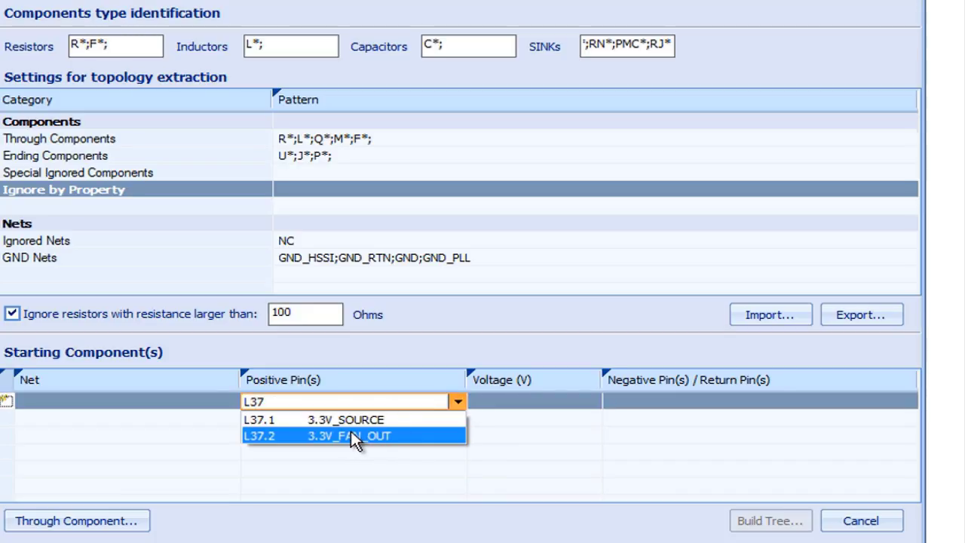
click(350, 433)
Use Q4.1–Q4.3 as the return pins and build the power tree.
click(639, 402)
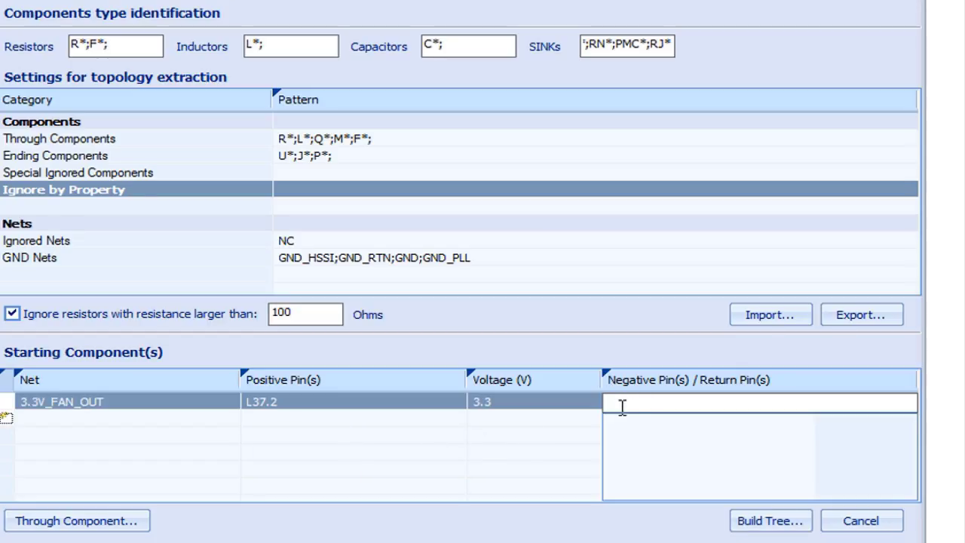
text(Q4)
click(616, 428)
click(616, 445)
click(615, 464)
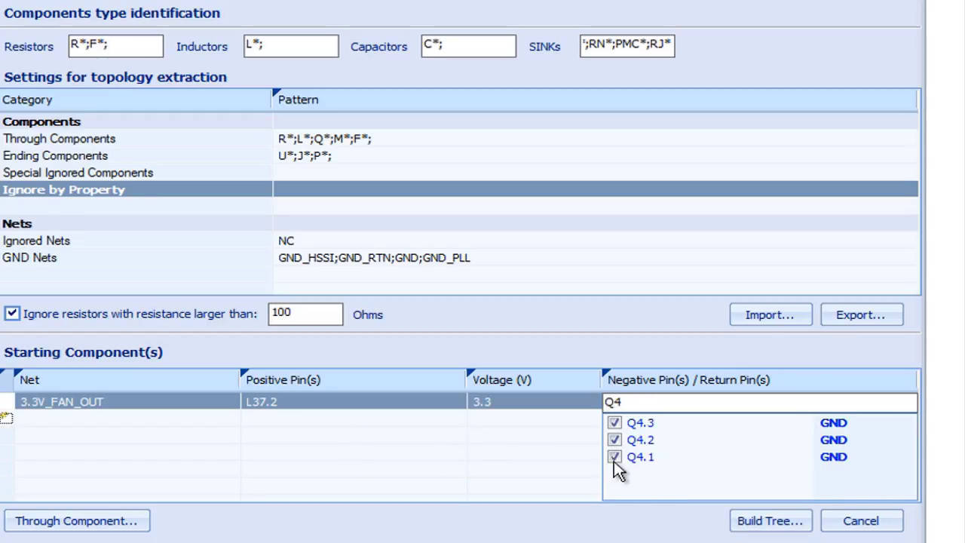
click(555, 440)
click(763, 521)
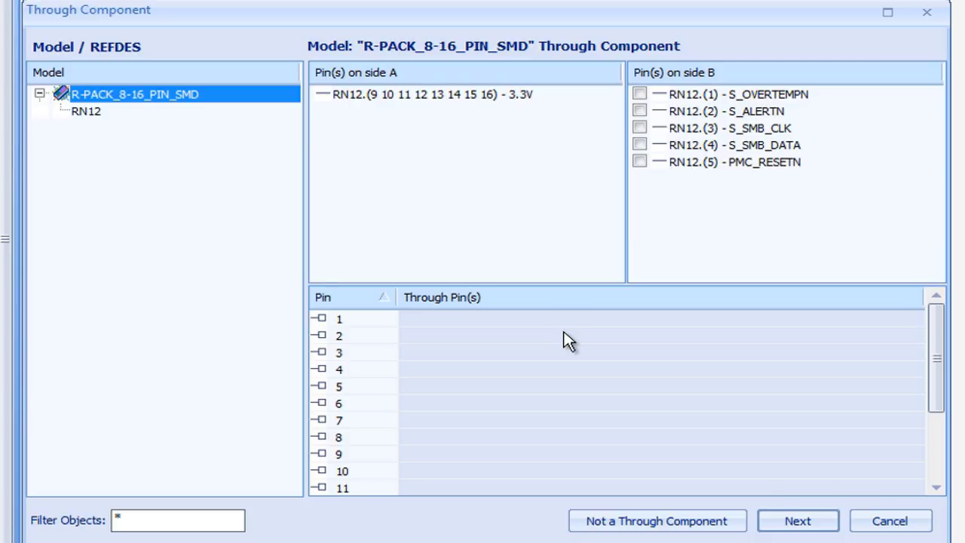
Pass the 3.3V rail through RN12 pins 1 and 2 on side B, then skip RN14.
click(639, 93)
click(640, 111)
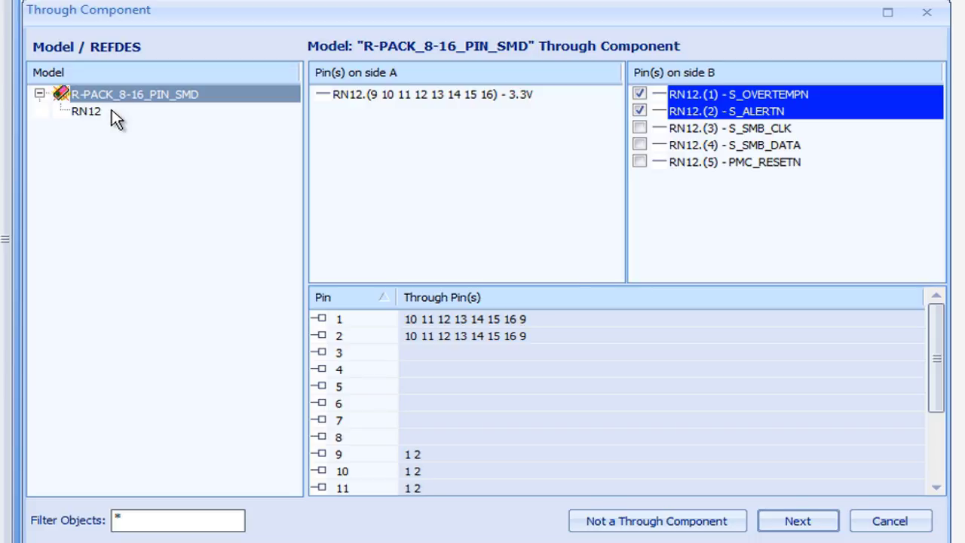
click(803, 520)
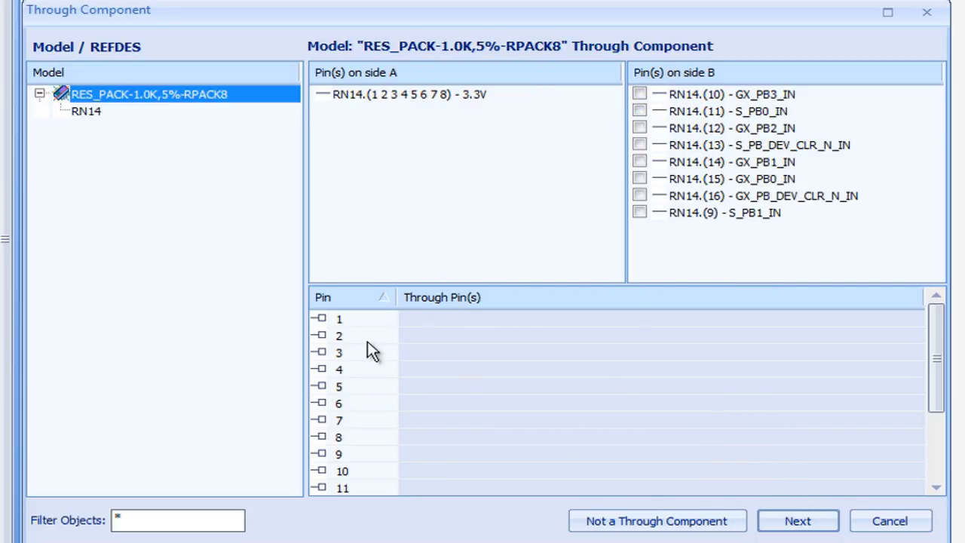
click(635, 530)
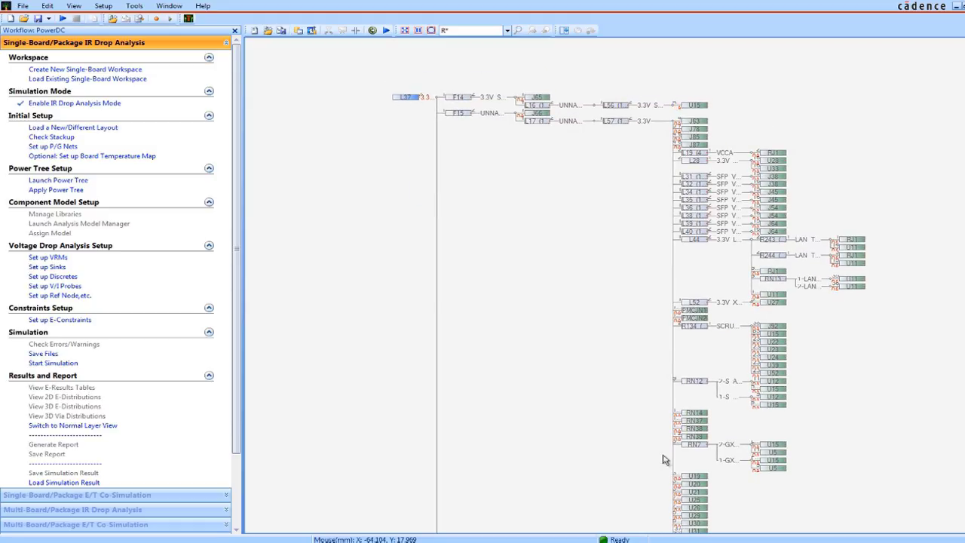
Zoom into the extracted tree and open fuse F15's properties showing 0.05 Ohm resistance.
scroll(625, 264, up, 5)
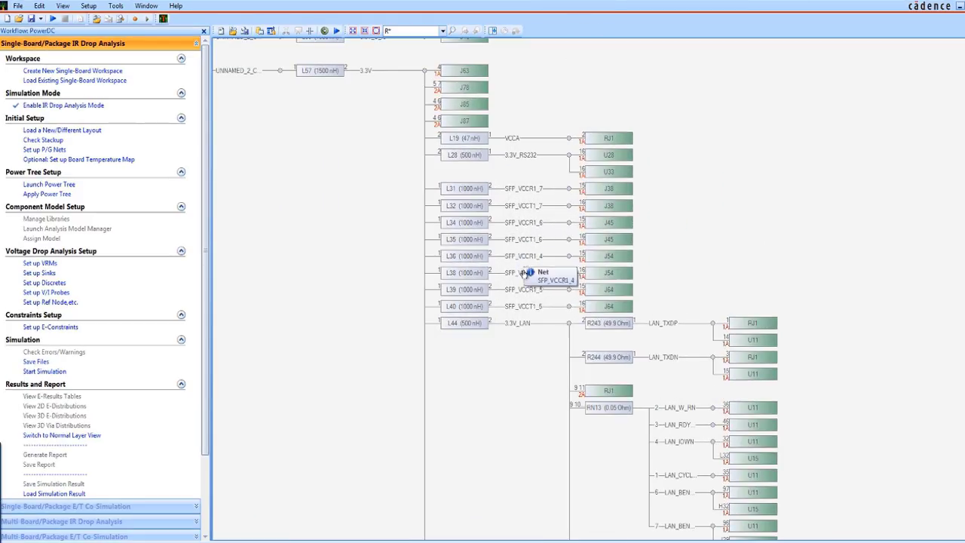
scroll(521, 227, up, 3)
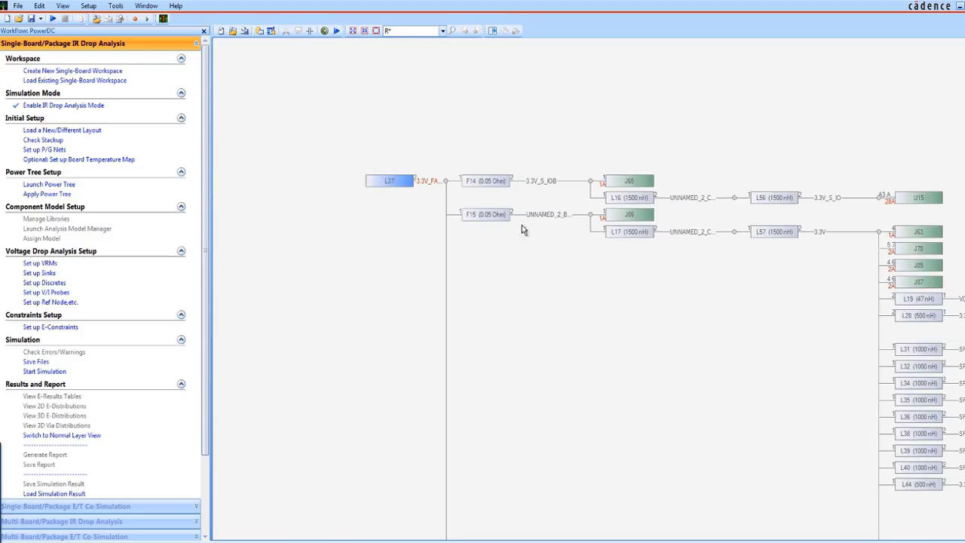
double_click(478, 214)
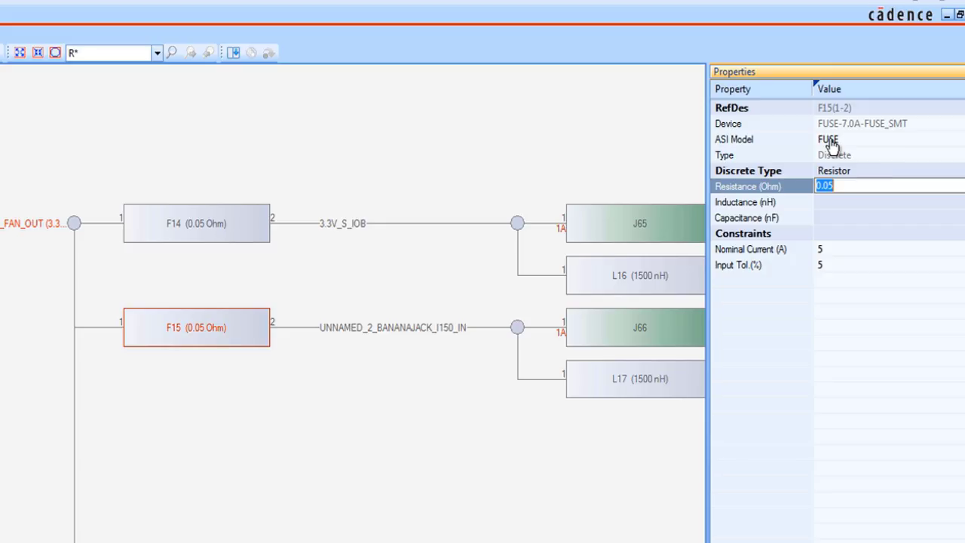
Keep F15 at 0.05 Ohm and set the default SINK current to 0.001 A.
click(832, 206)
click(839, 194)
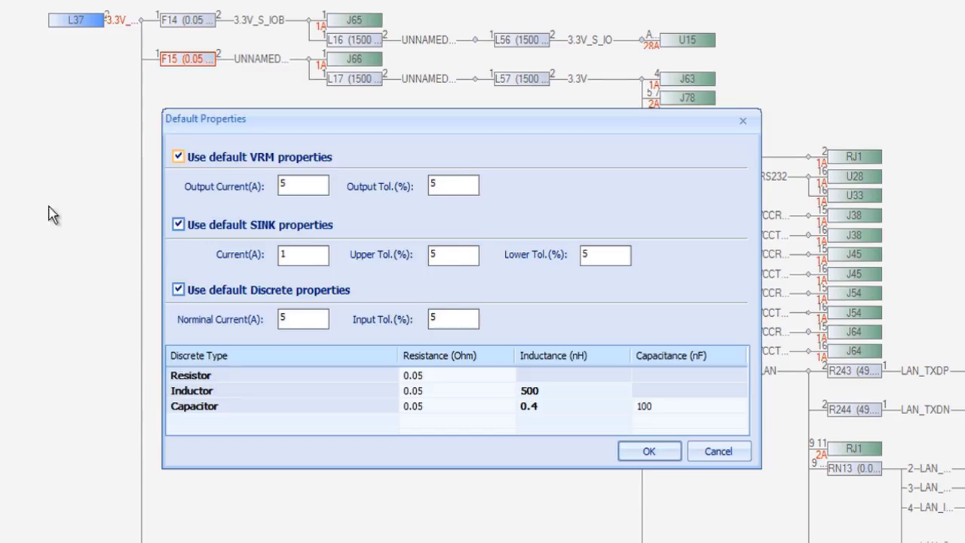
drag(306, 258, 249, 259)
text(0.001)
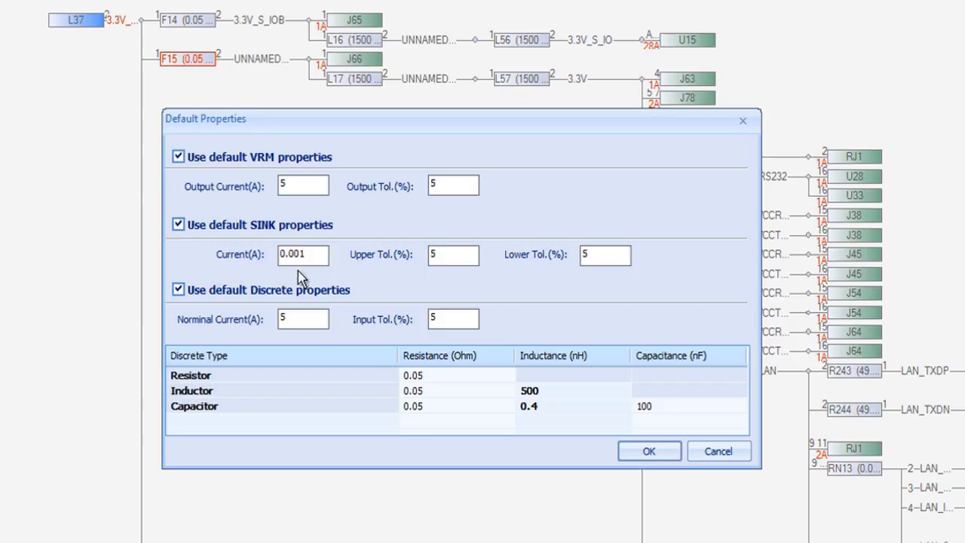
click(452, 318)
key(Return)
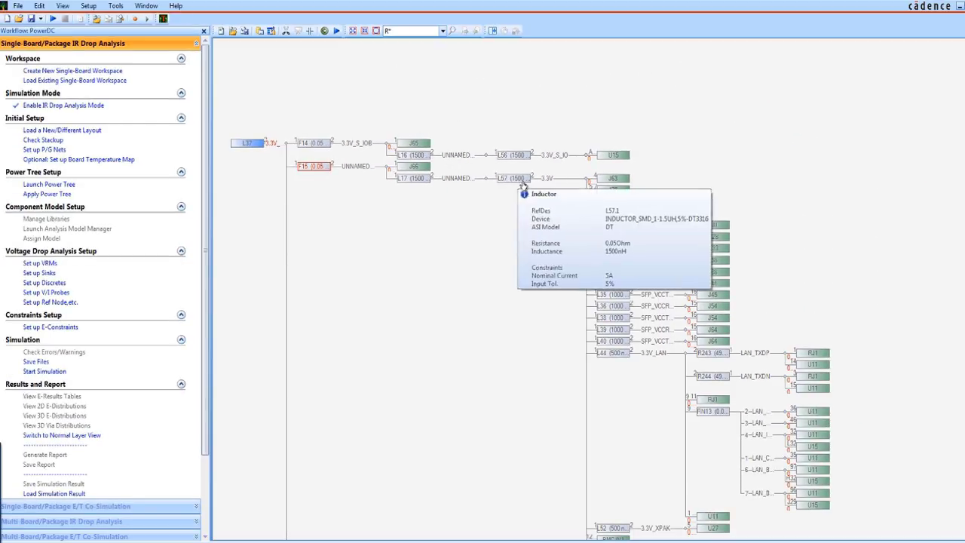
Load an analysis model library file into the model library manager.
click(259, 33)
click(306, 31)
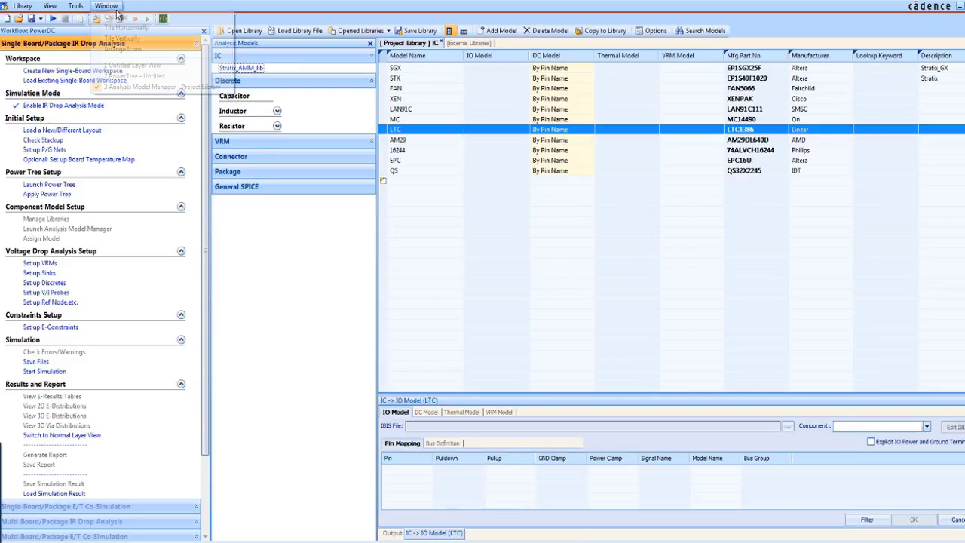
click(147, 77)
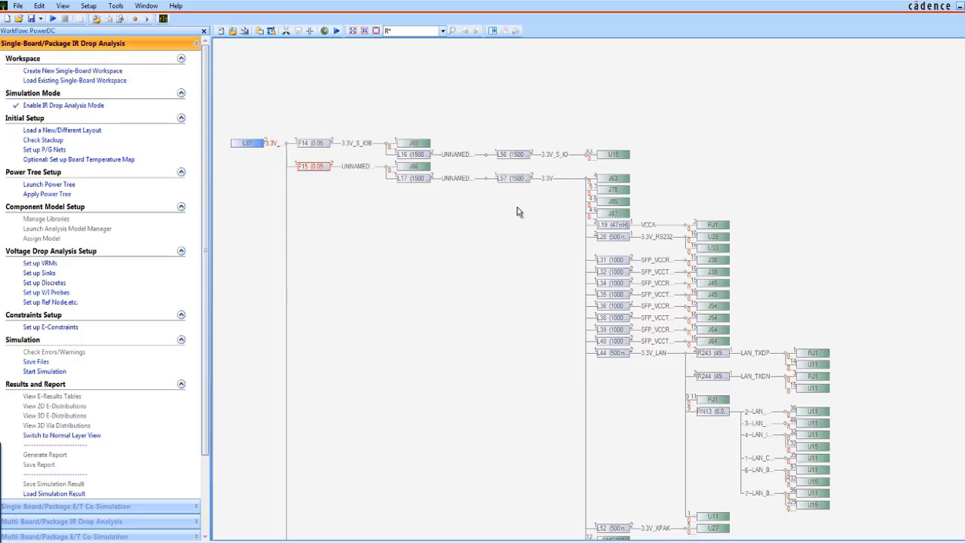
Auto-map analysis models to all components, check U37's FAN model, and accept the assignments.
click(270, 31)
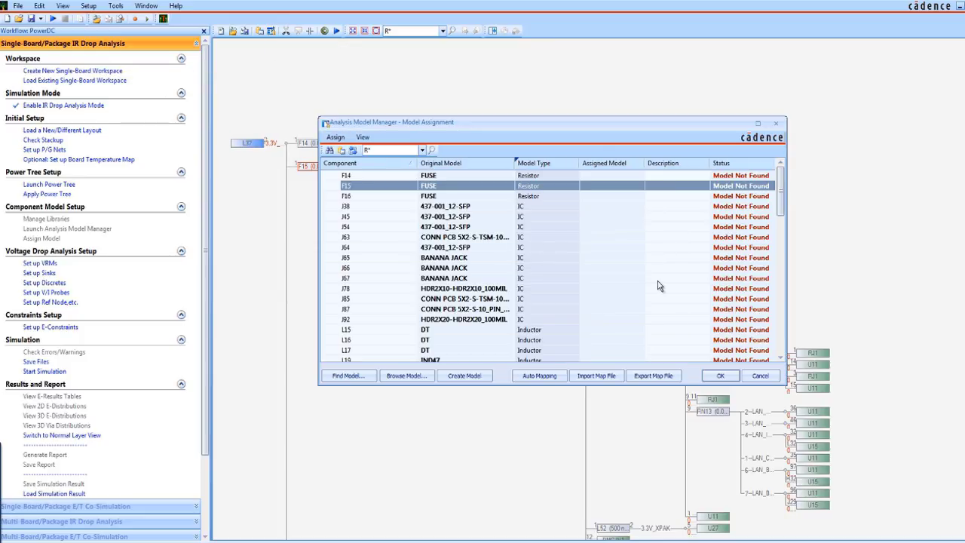
click(531, 376)
click(407, 189)
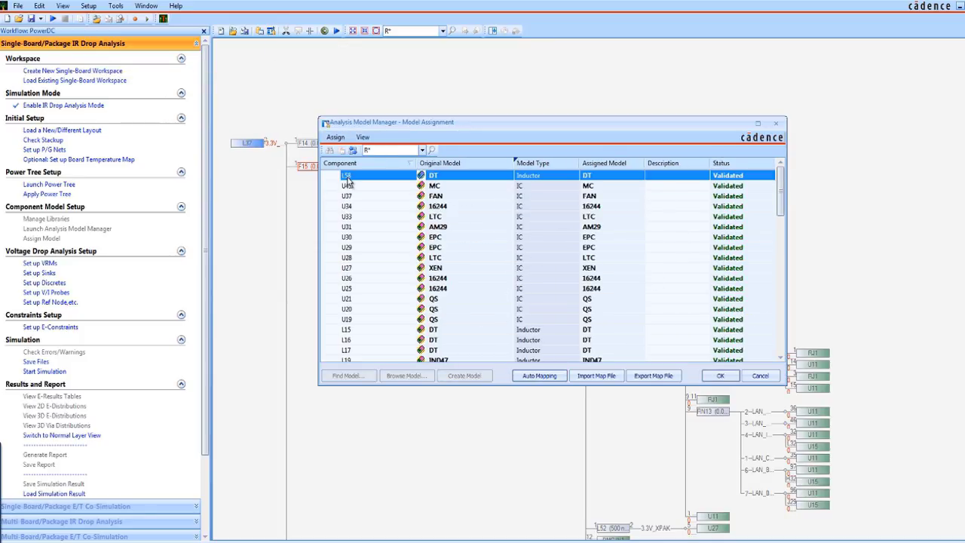
click(527, 196)
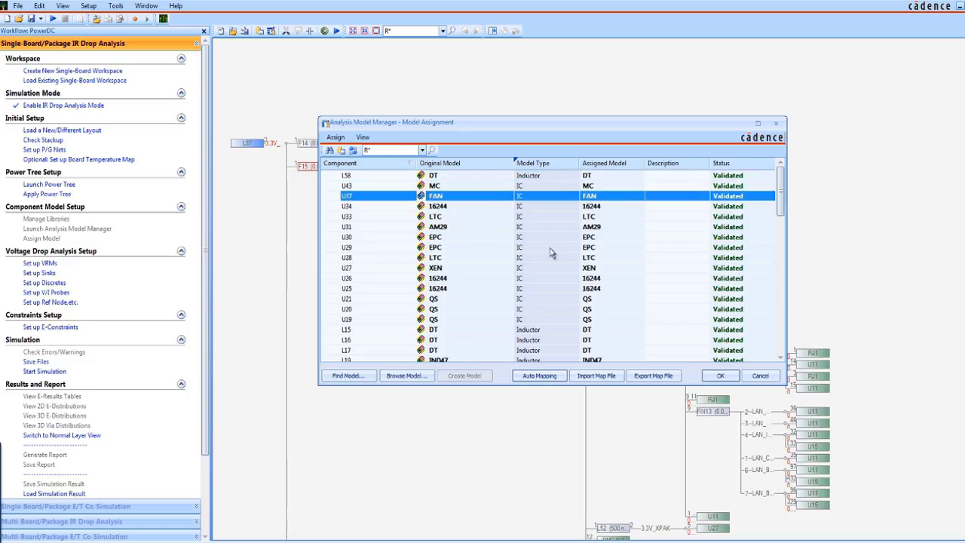
scroll(524, 290, down, 10)
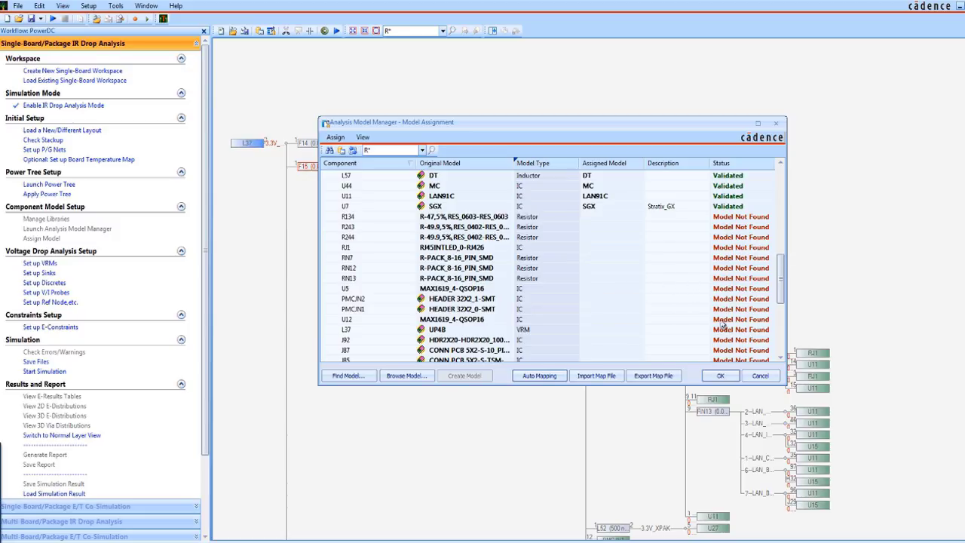
click(719, 375)
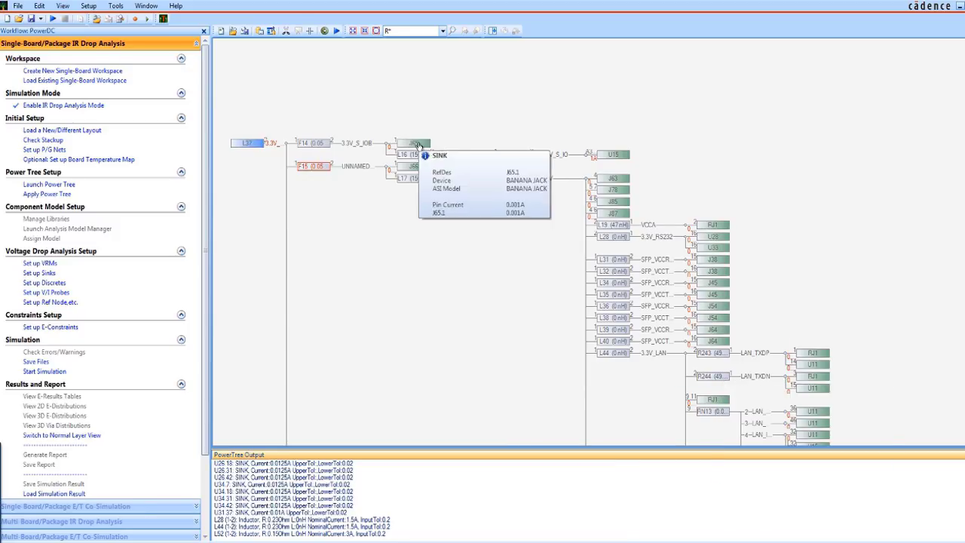
Confirm fuse F14's resistance stays at 0.05 Ohm.
click(311, 144)
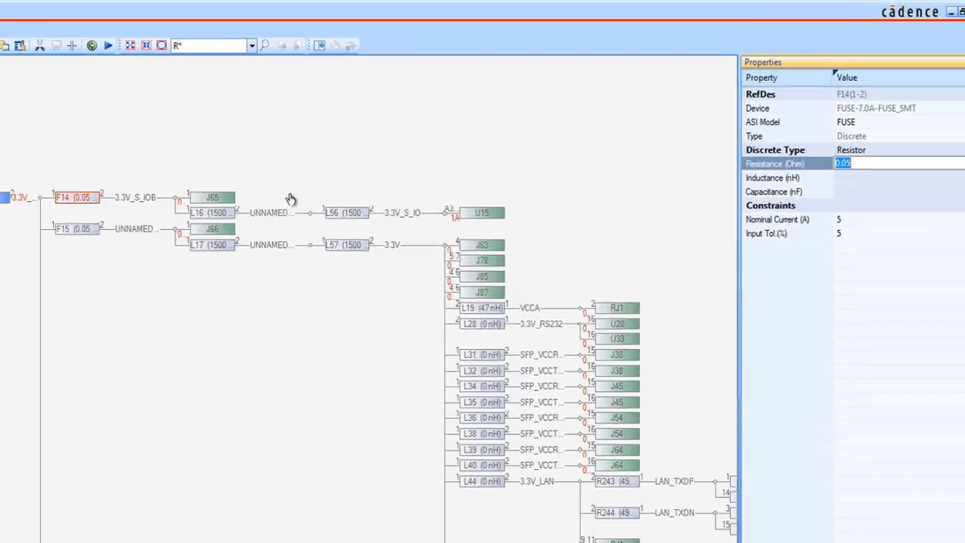
click(895, 119)
key(Return)
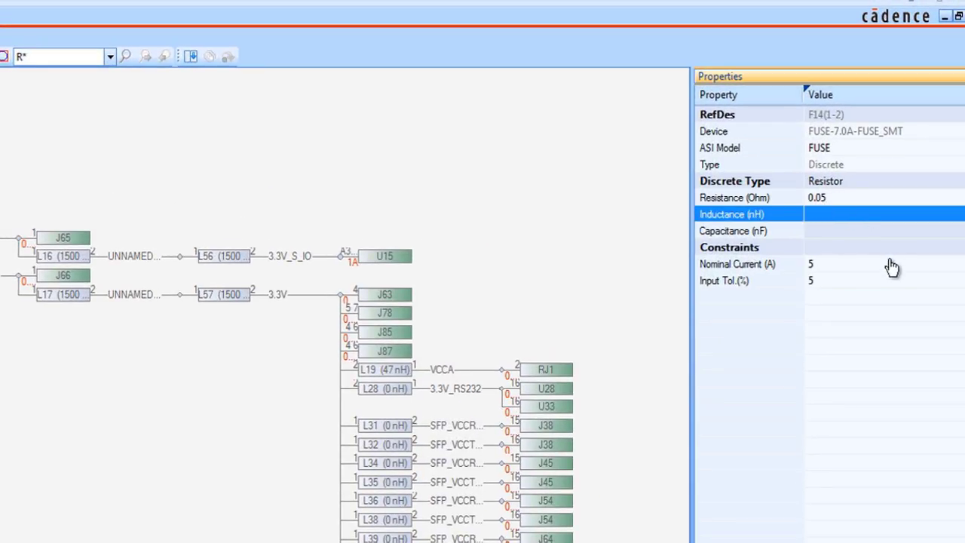
click(836, 201)
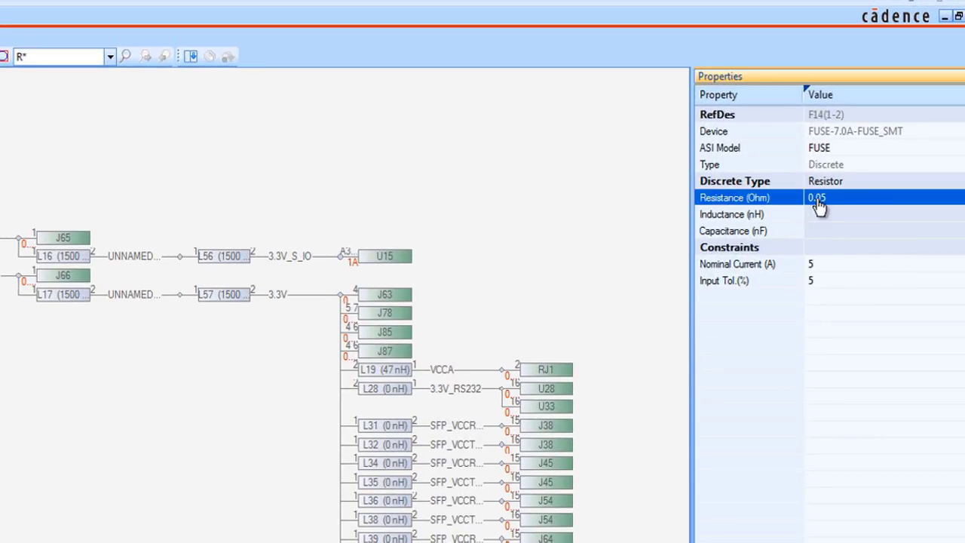
Set sink U28's pin 16 current to 0.005 A and zoom out the tree.
click(547, 390)
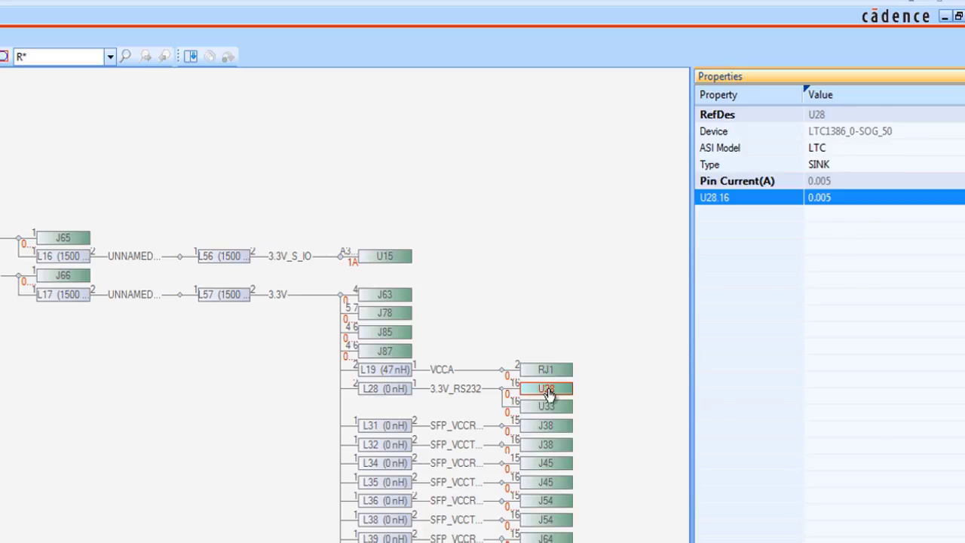
click(929, 198)
click(935, 199)
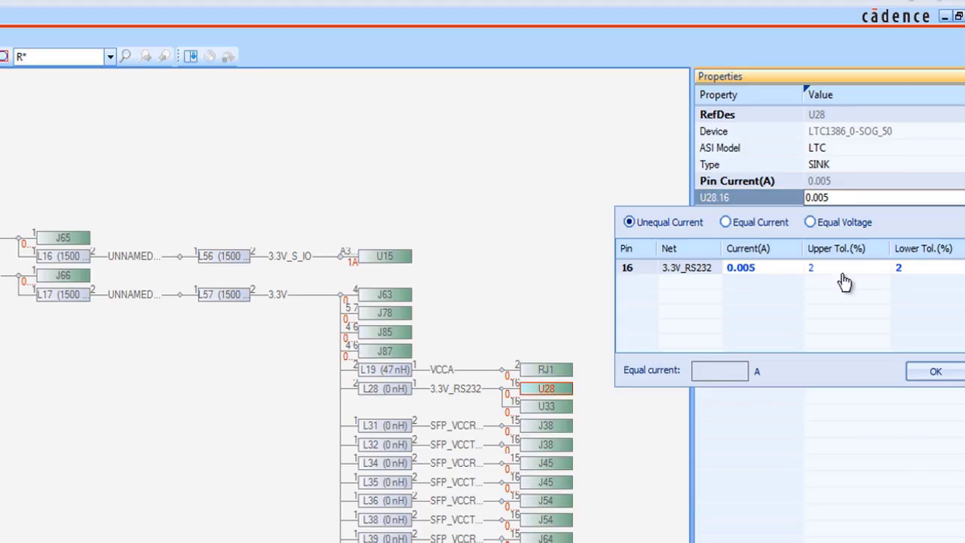
click(742, 271)
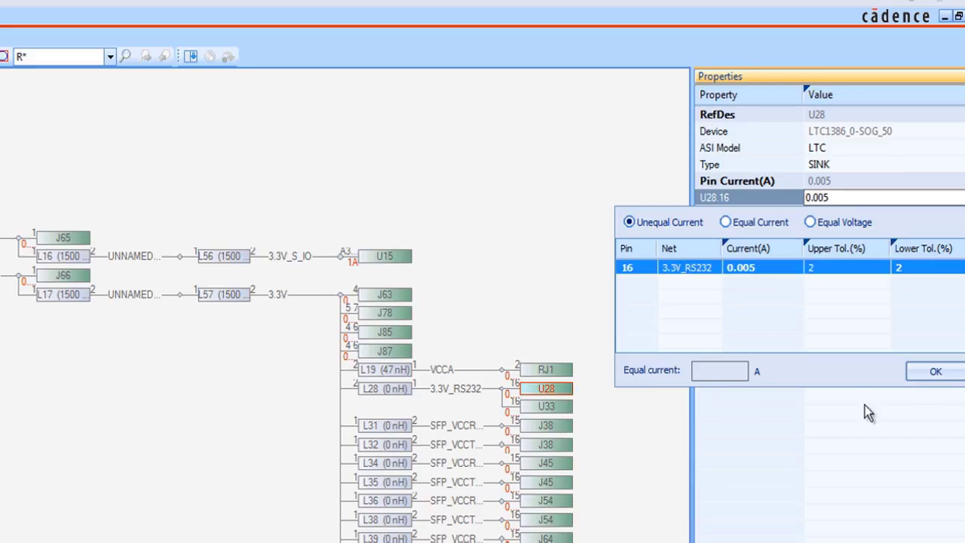
click(934, 370)
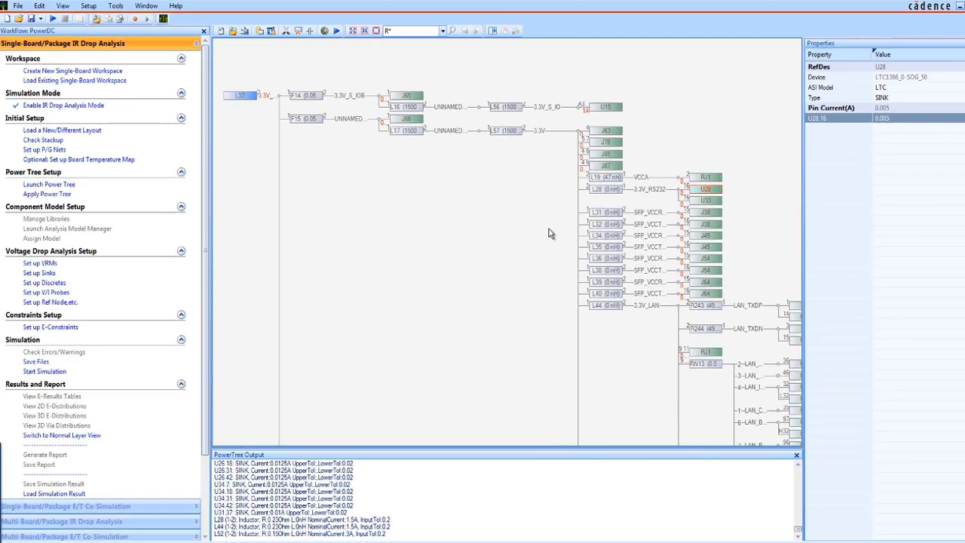
scroll(549, 233, down, 5)
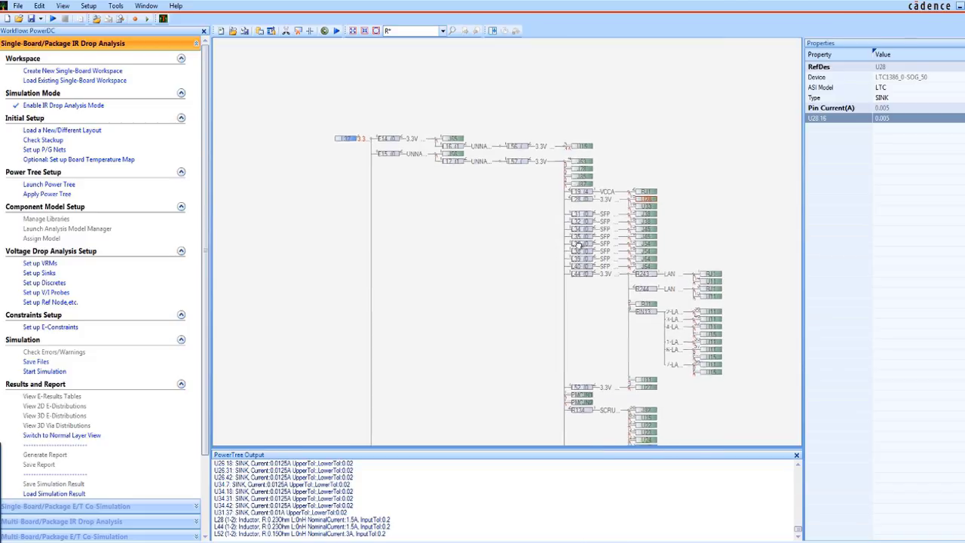
scroll(578, 246, down, 3)
Hide the output pane and zoom into the simulated R243/R244 LAN branch.
click(795, 456)
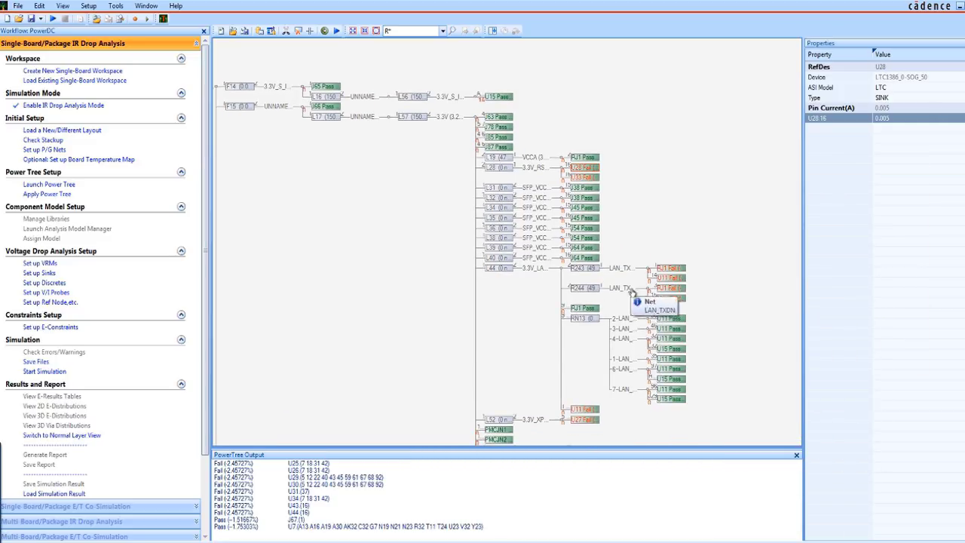
scroll(528, 290, up, 3)
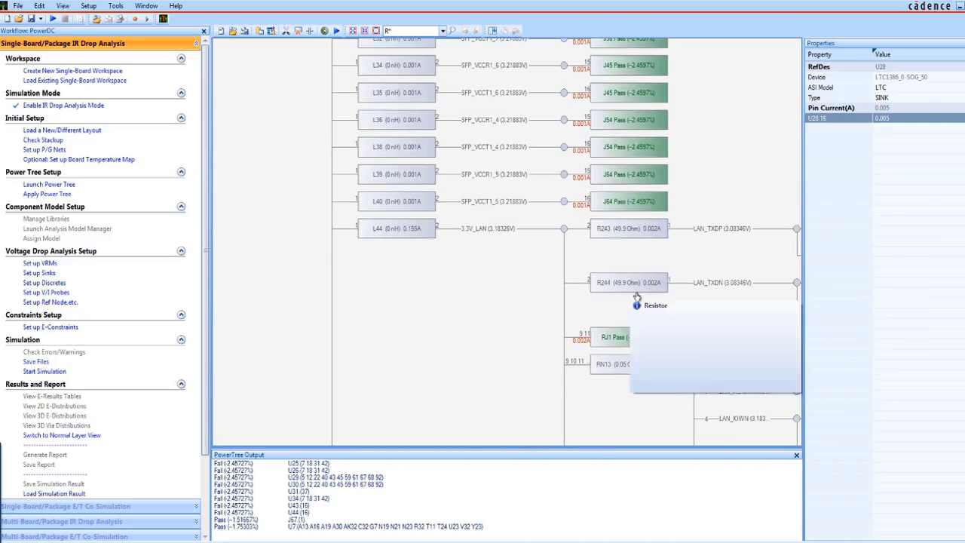
scroll(442, 256, up, 2)
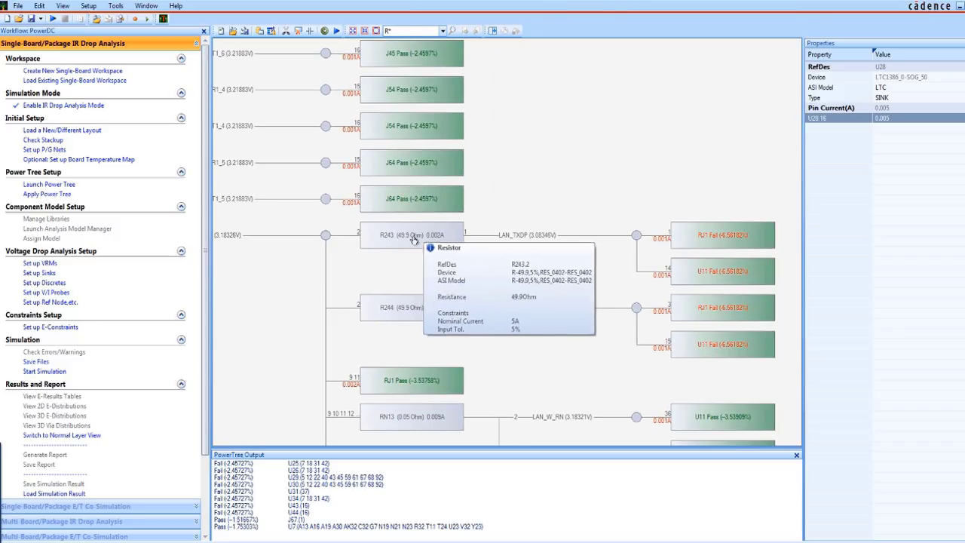
Lower R243 and R244 to 0.5 Ohm and zoom out over the re-simulated tree.
click(443, 243)
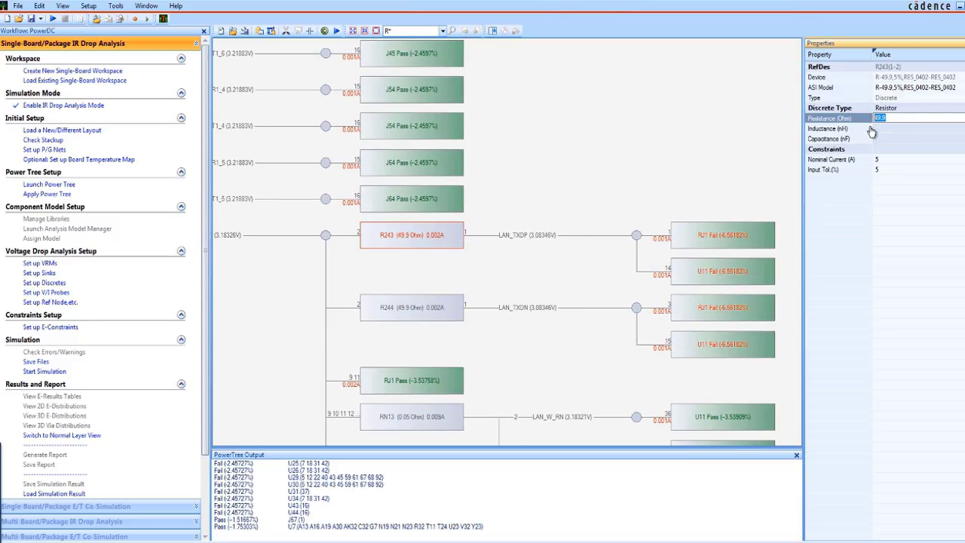
text(5)
click(885, 151)
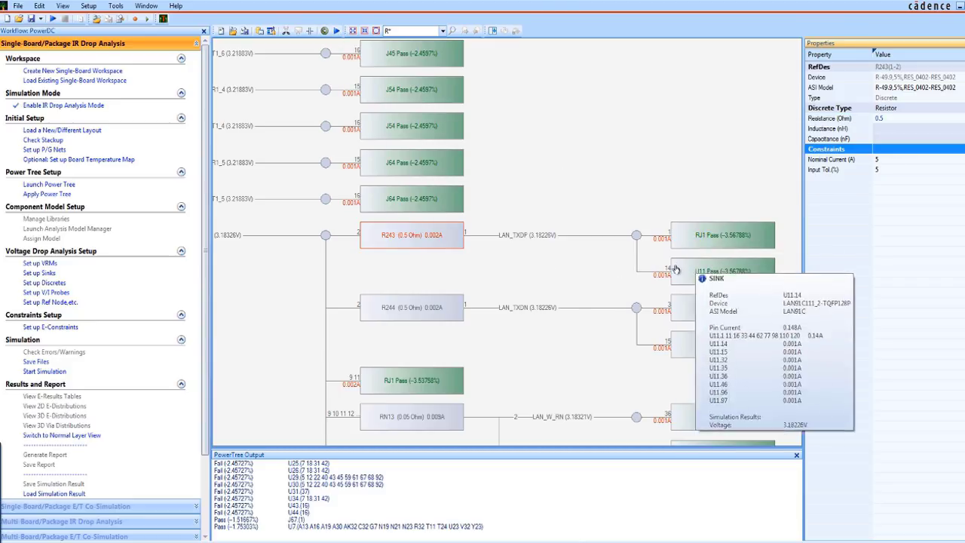
click(503, 272)
scroll(617, 274, down, 6)
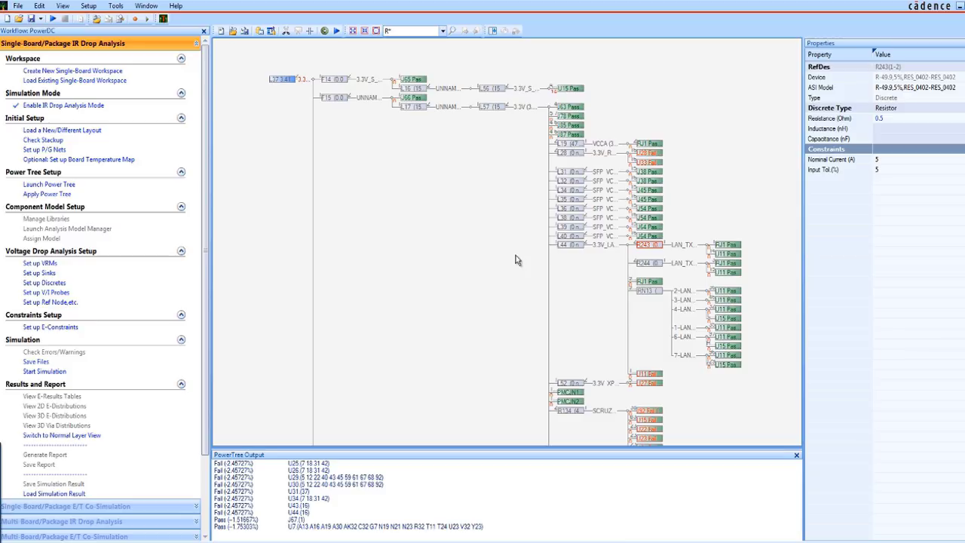
Switch to the layout window and load the post-layout board .spd file.
click(146, 5)
click(170, 67)
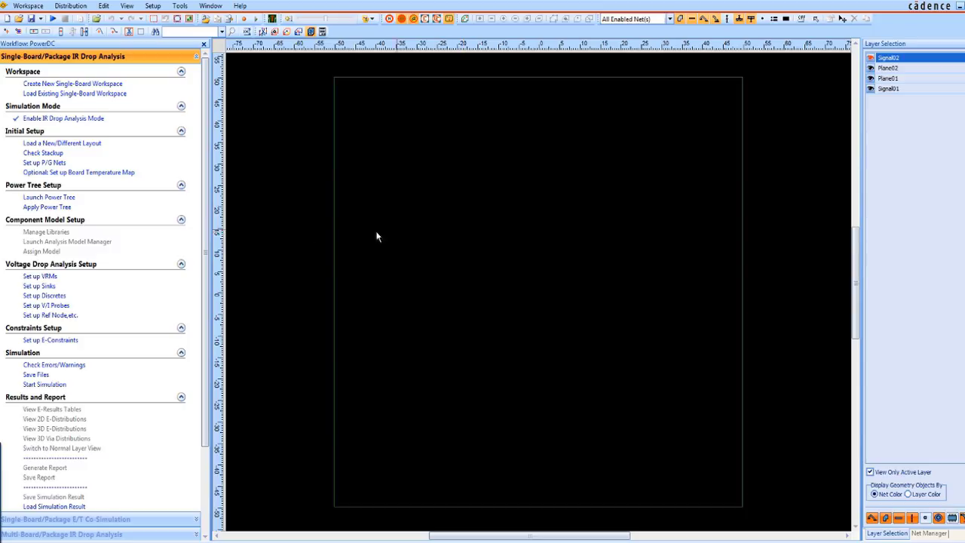
click(79, 144)
click(486, 295)
double_click(473, 215)
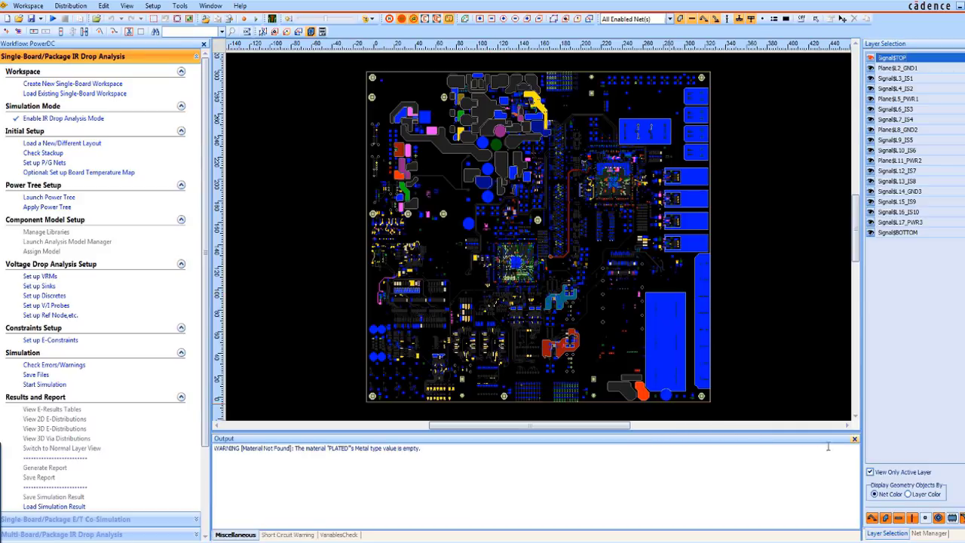
Disable all nets in the Net Manager and open the Set up Sinks table.
click(930, 534)
click(921, 134)
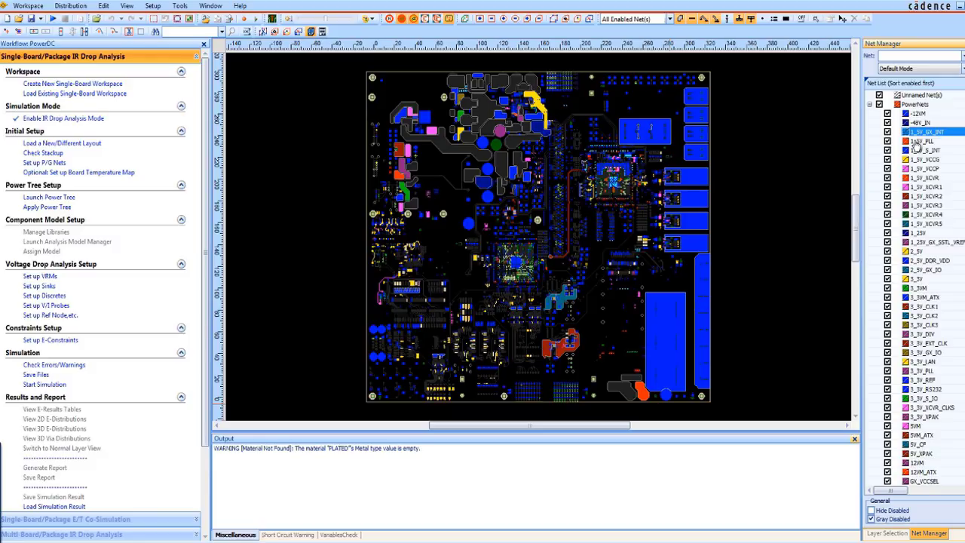
key(ctrl+a)
right_click(910, 147)
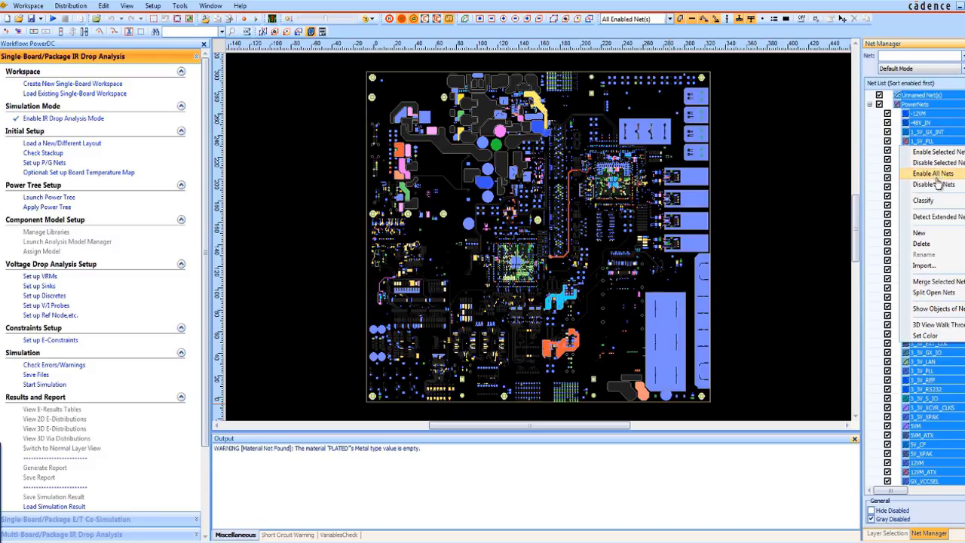
click(933, 185)
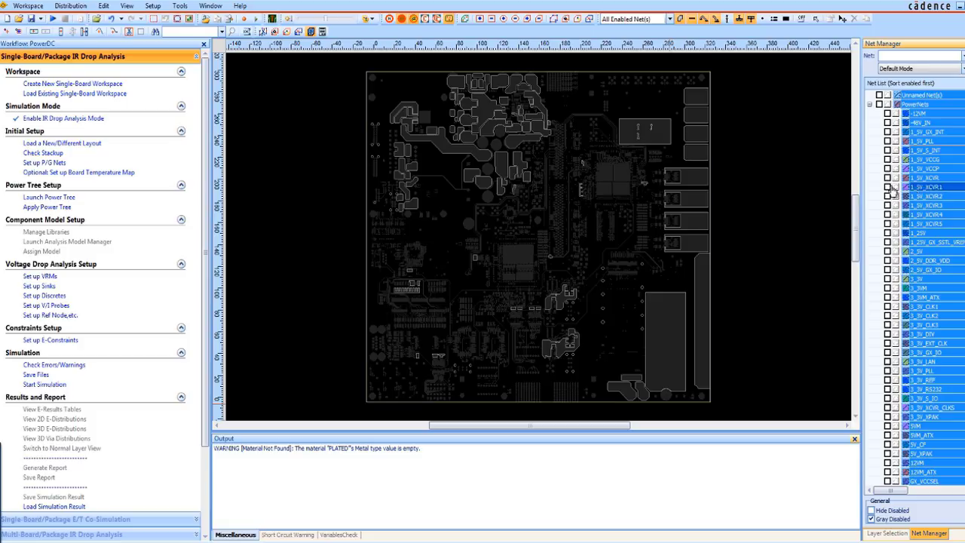
click(39, 286)
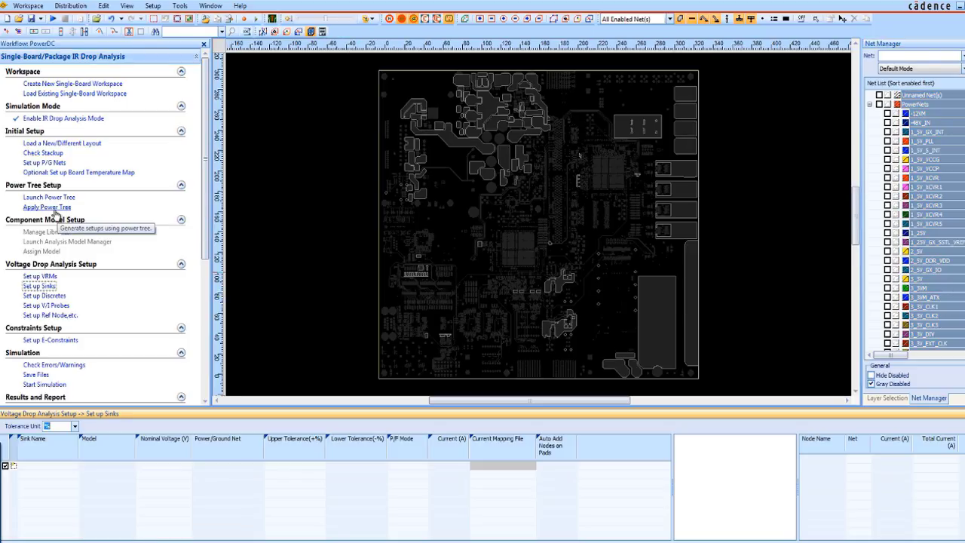
Load the existing power tree file L37_2_finished.pwt and enlarge its diagram.
click(53, 210)
click(113, 216)
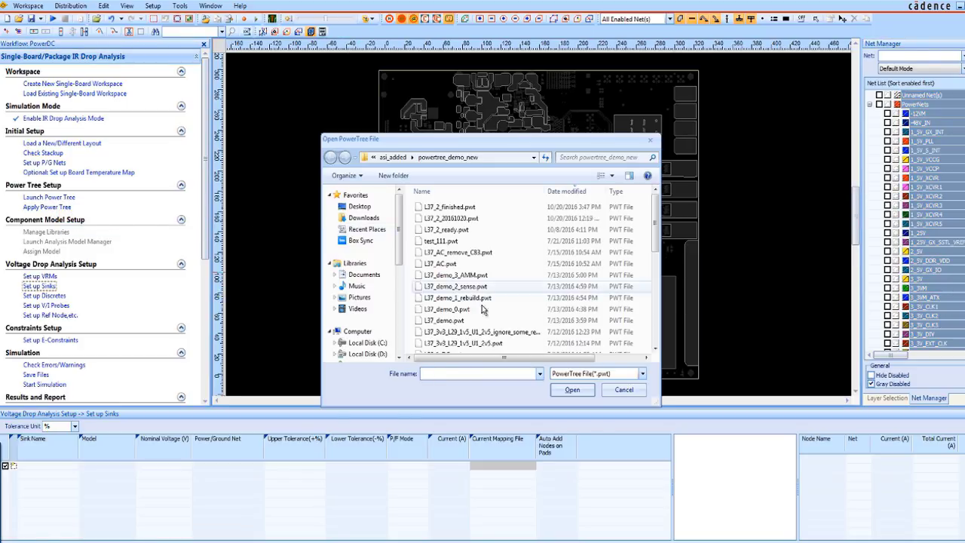
double_click(455, 211)
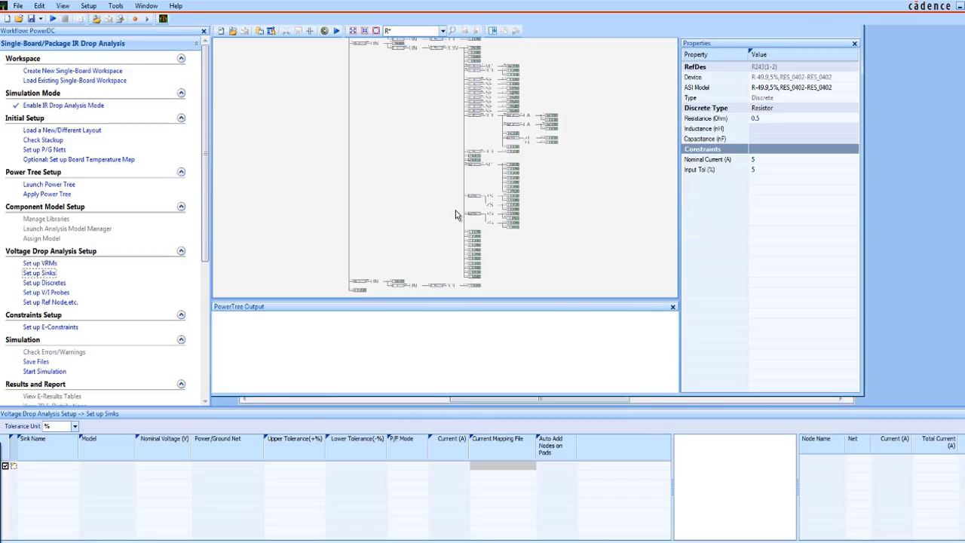
click(673, 310)
scroll(542, 215, up, 3)
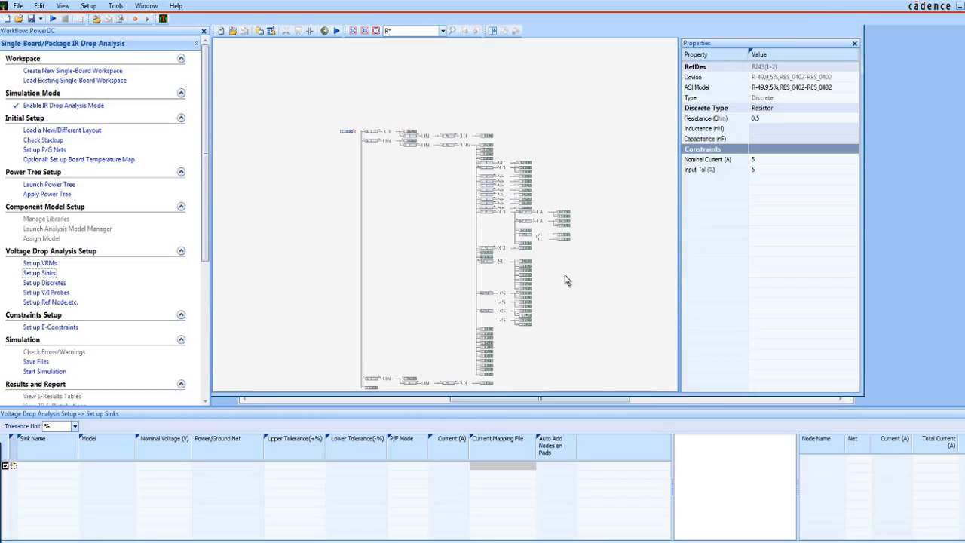
scroll(526, 221, up, 5)
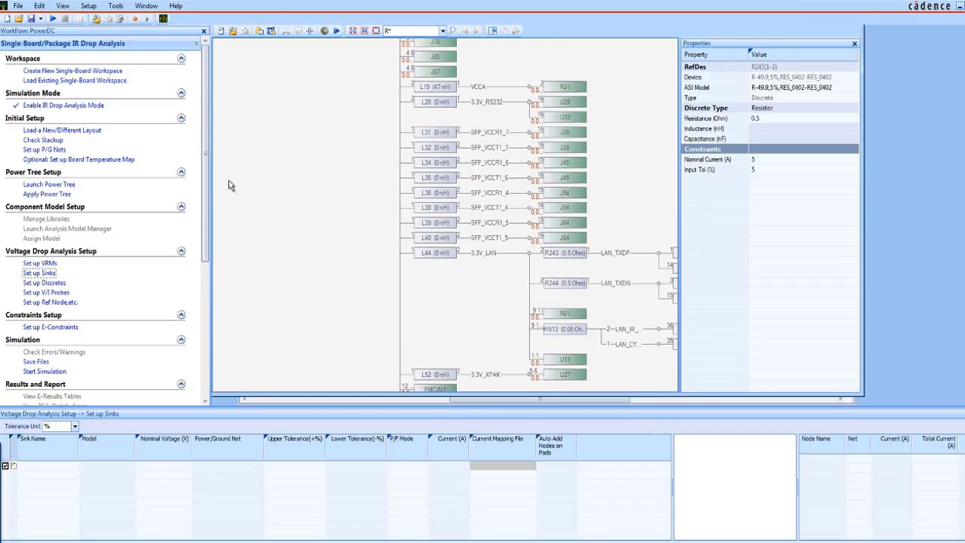
Generate PowerDC setups from the power tree for the 3_3V_FAN_OUT net.
click(59, 199)
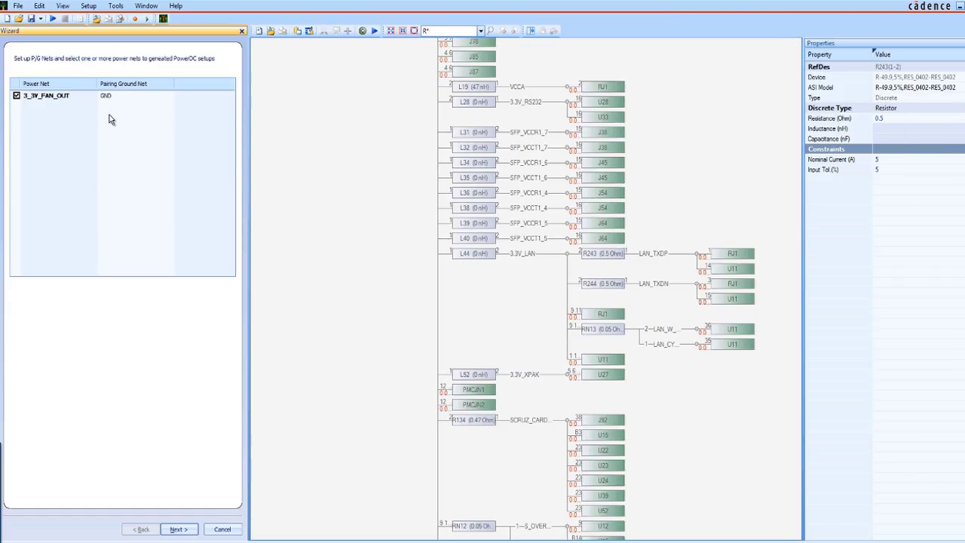
click(181, 530)
click(180, 530)
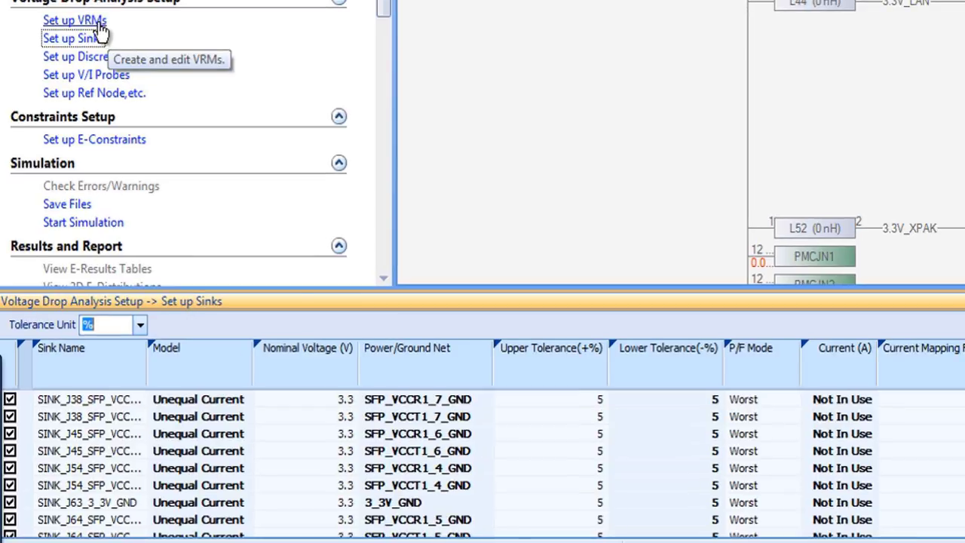
Review the generated VRM, sink and discrete setups, then start the IR-drop simulation, agreeing to save first.
click(50, 265)
click(72, 39)
click(87, 57)
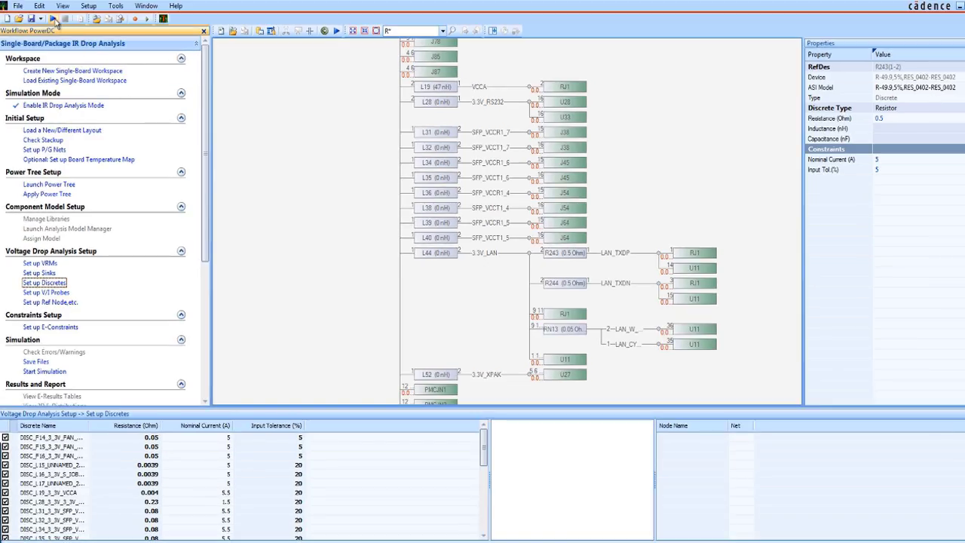
click(52, 19)
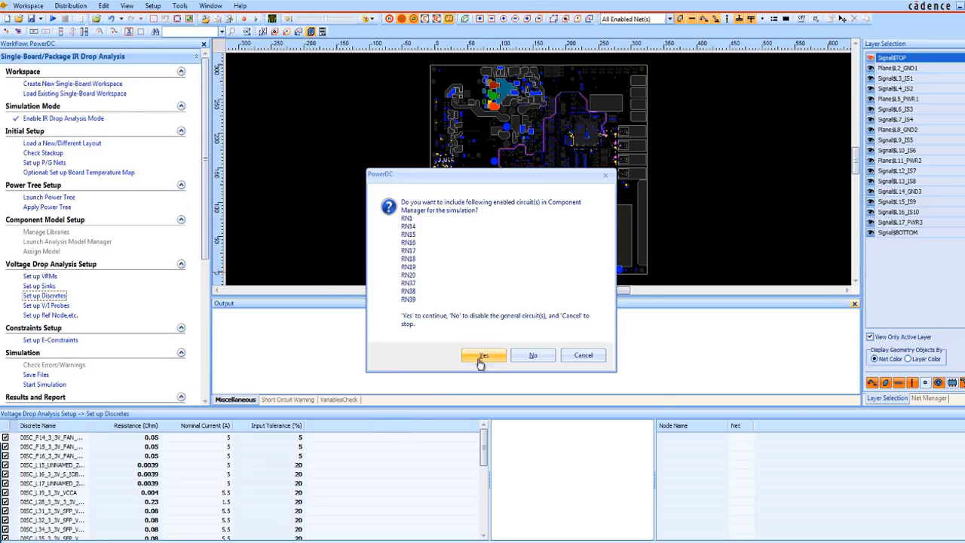
click(478, 359)
Save the workspace as demo1 in the PWT_AMM folder and let the IR-drop simulation finish.
text(de)
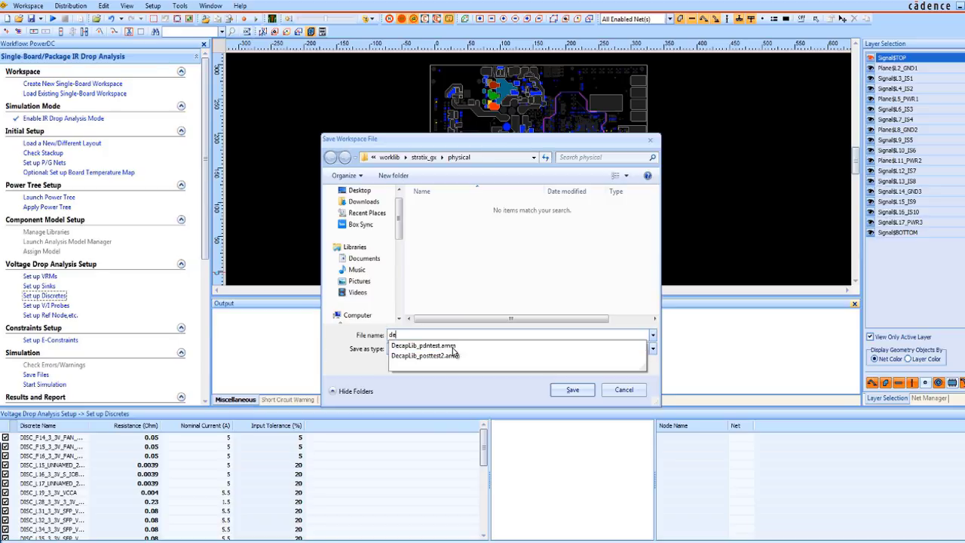
text(mo1)
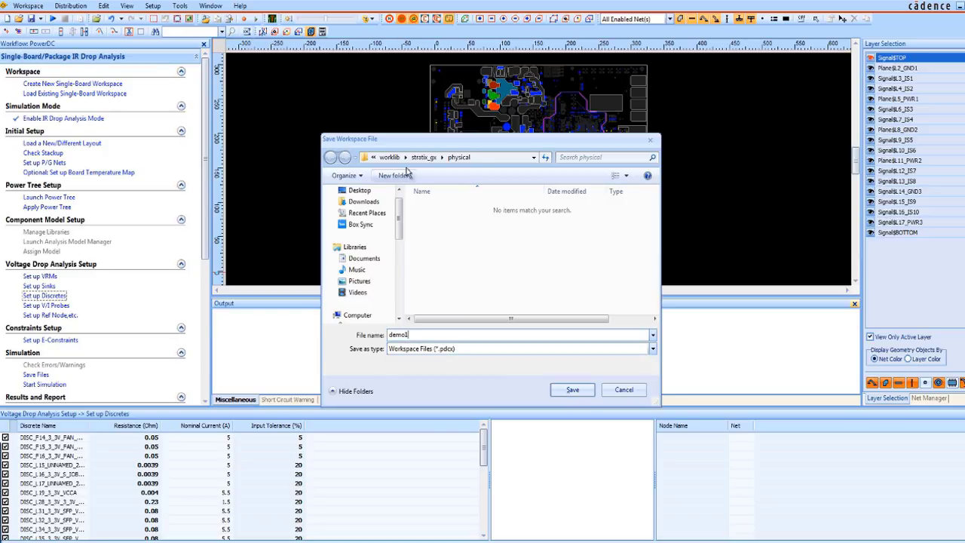
click(389, 157)
click(427, 157)
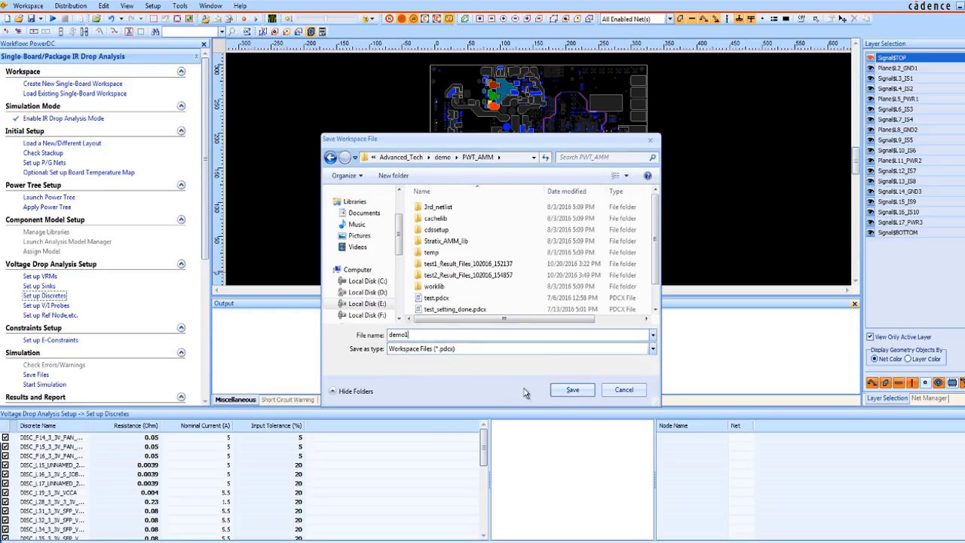
click(558, 390)
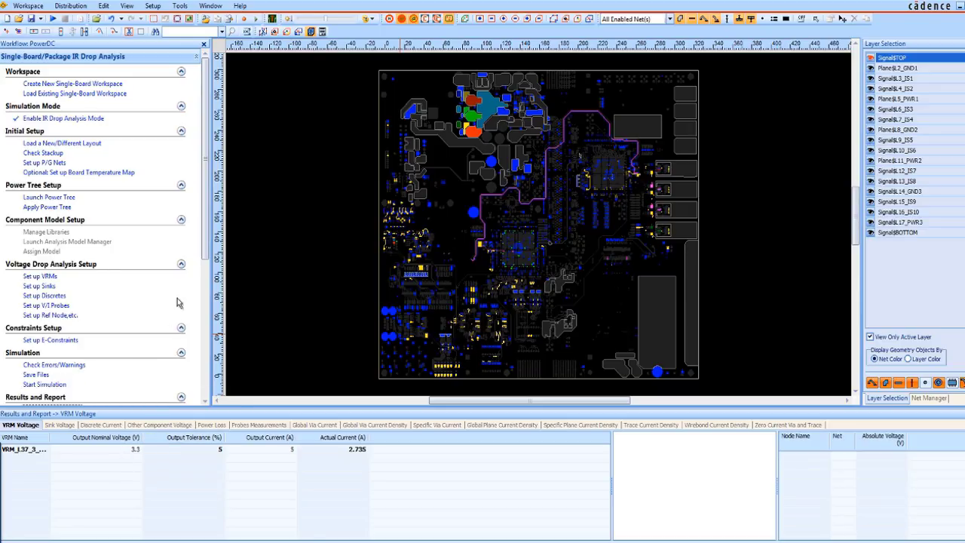
scroll(205, 188, down, 4)
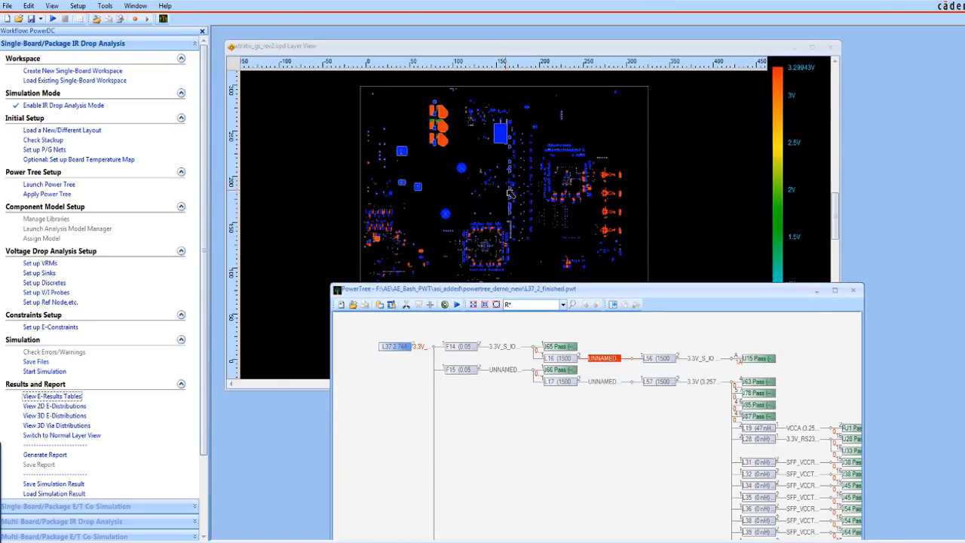
Cross-probe inductor L16 onto the board layout and highlight the net on its output side.
mouse_move(511, 200)
scroll(562, 360, up, 3)
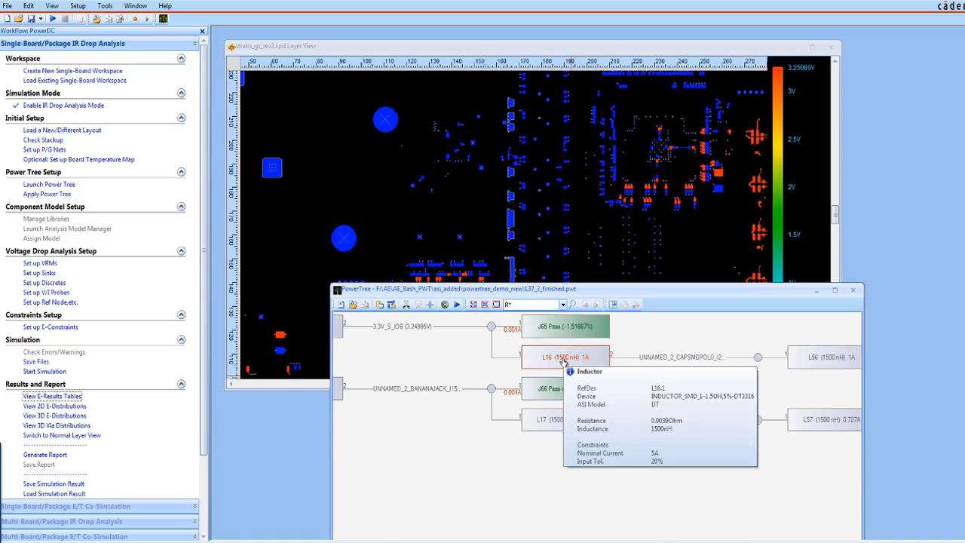
right_click(579, 368)
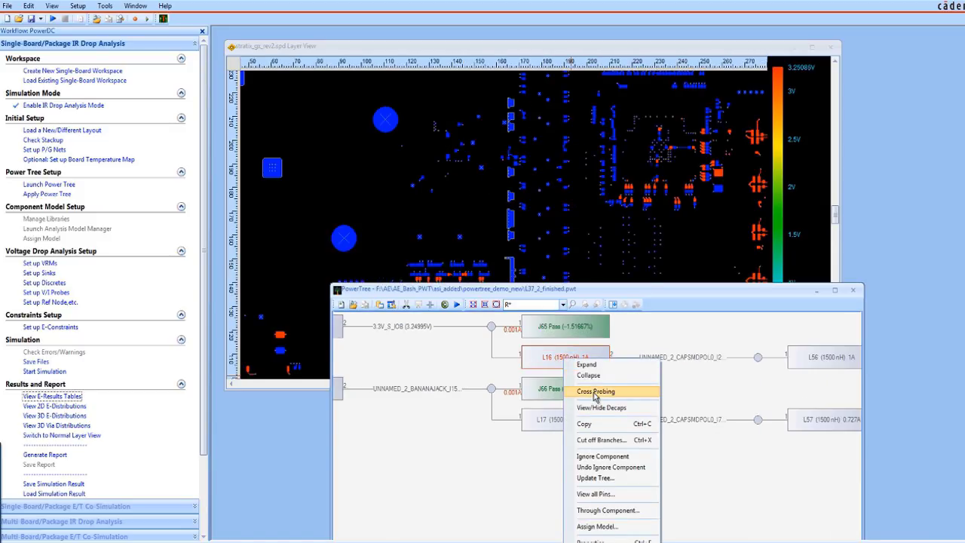
click(596, 392)
click(697, 360)
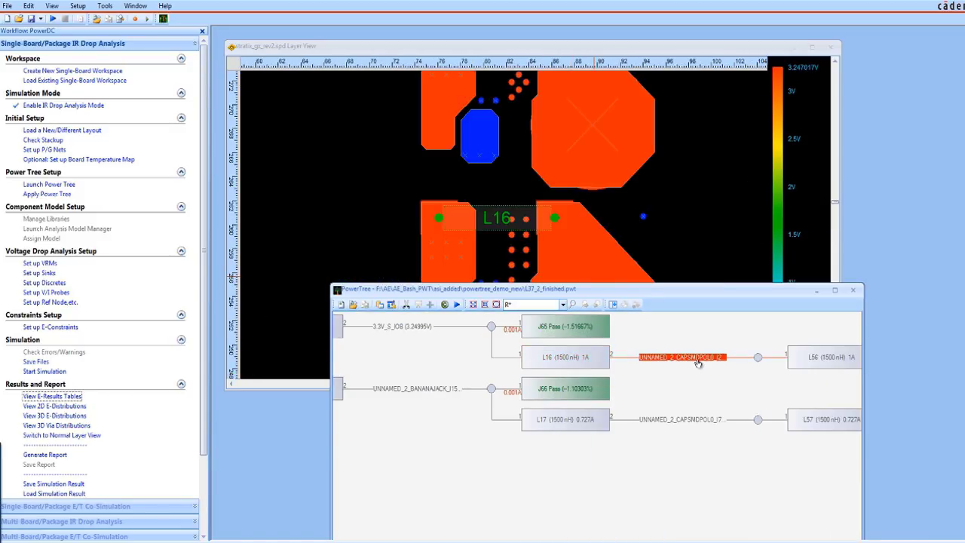
scroll(697, 364, up, 1)
scroll(722, 367, up, 1)
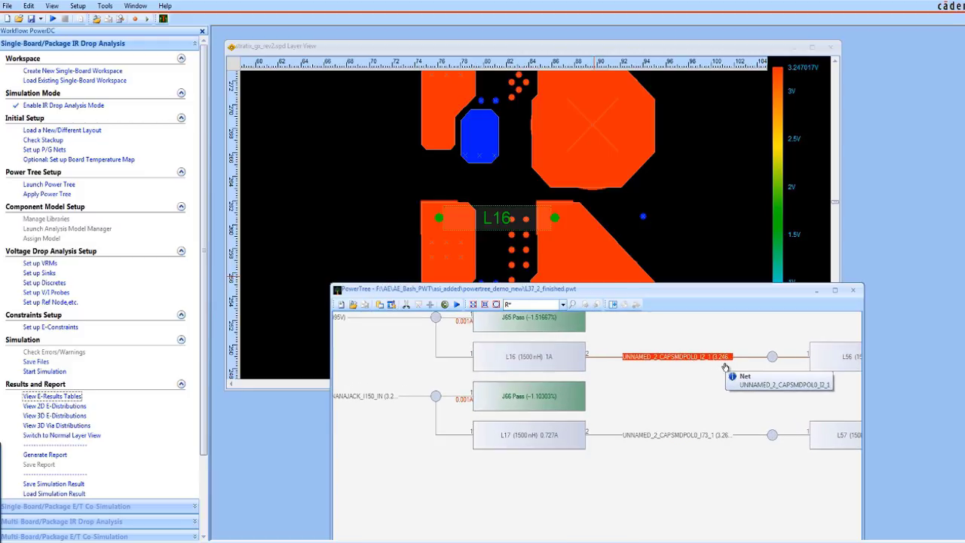
scroll(725, 367, up, 2)
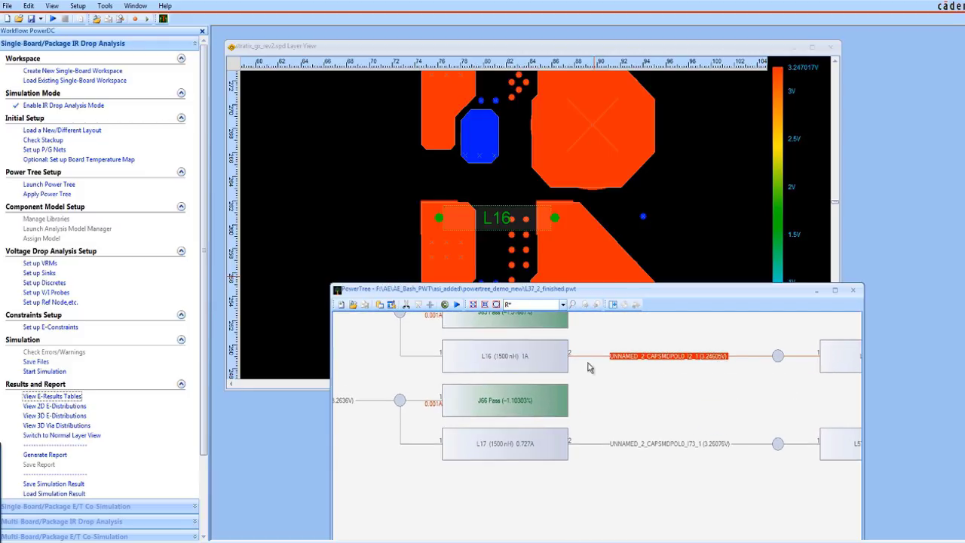
Select L16 in the tree and compare its 3.3V_S_IOB pad voltage, 3.24702 V, against PowerTree's 3.24995 V.
click(520, 359)
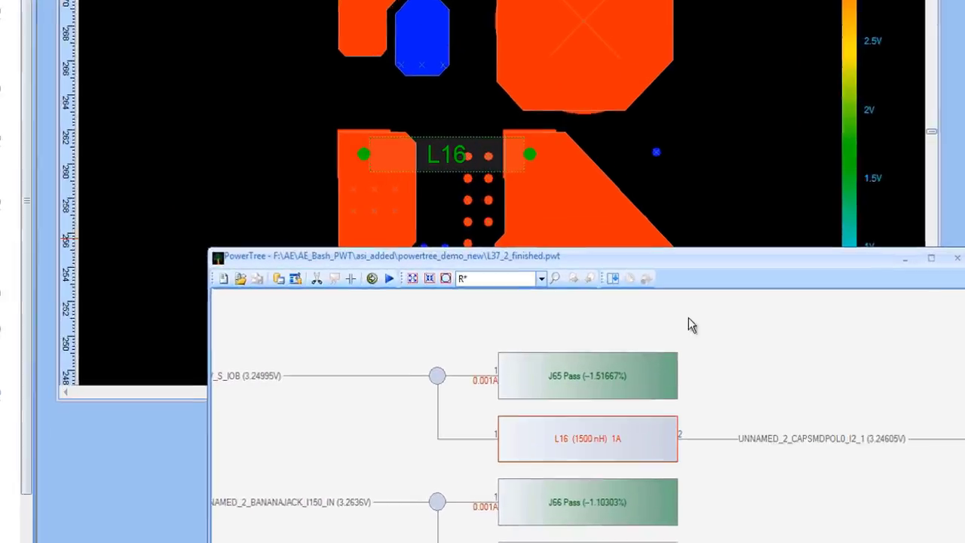
mouse_move(601, 254)
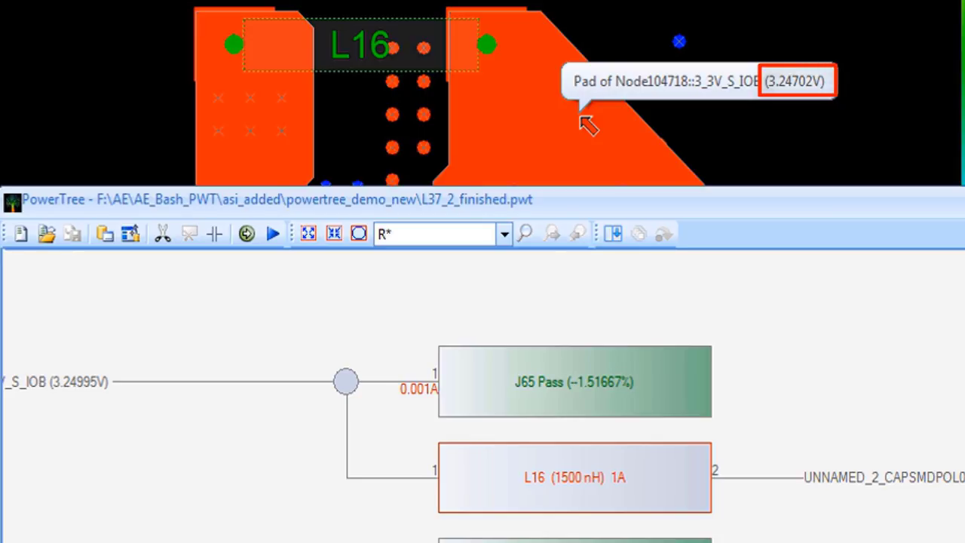
mouse_move(66, 399)
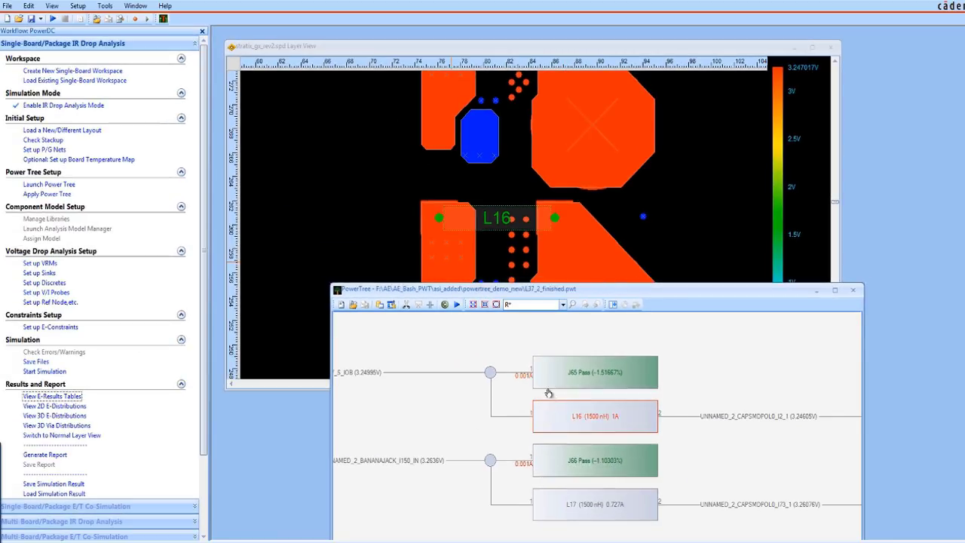
mouse_move(539, 374)
scroll(539, 374, down, 5)
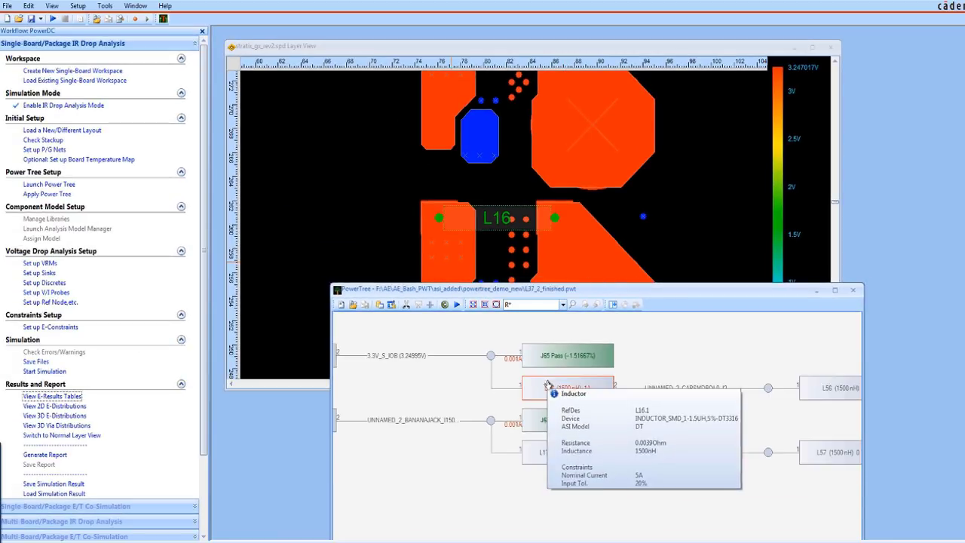
scroll(632, 412, right, 3)
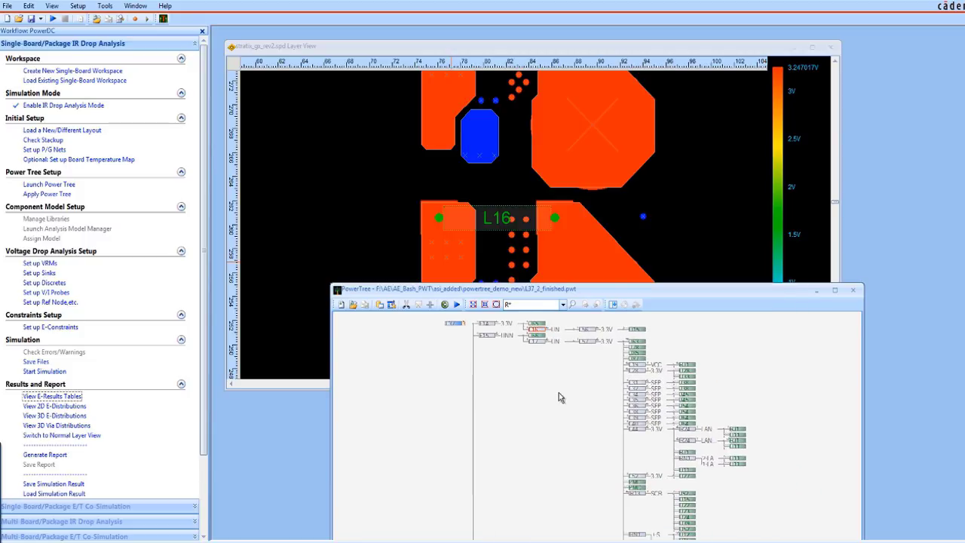
scroll(595, 403, down, 3)
scroll(562, 409, right, 3)
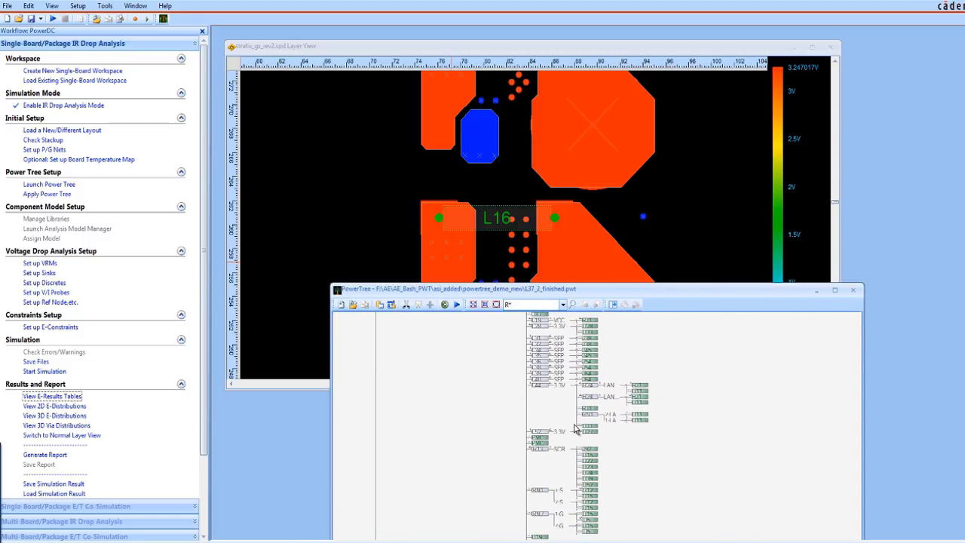
Check a pad on the UNNAMED_2_BANANAJACK_II49_IN node, reading 3.24624 V.
mouse_move(570, 188)
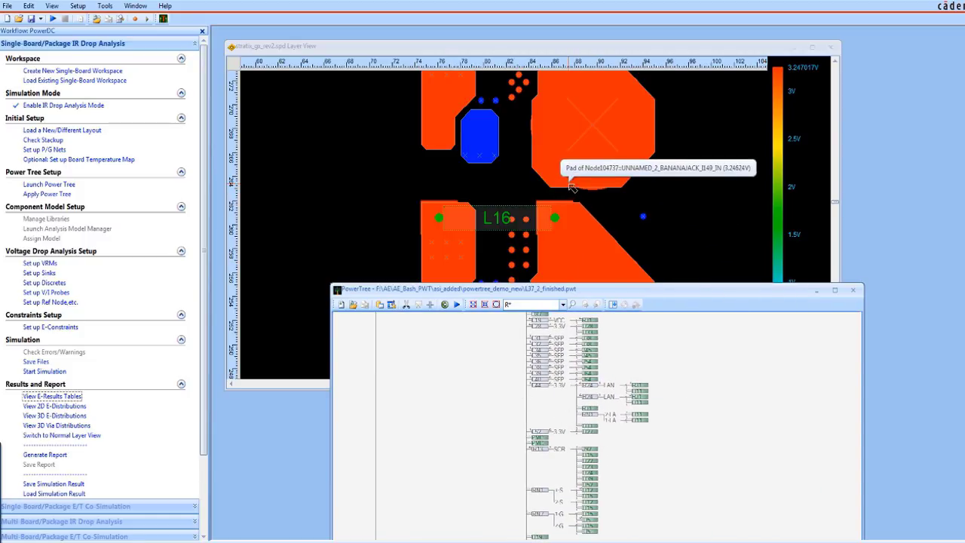